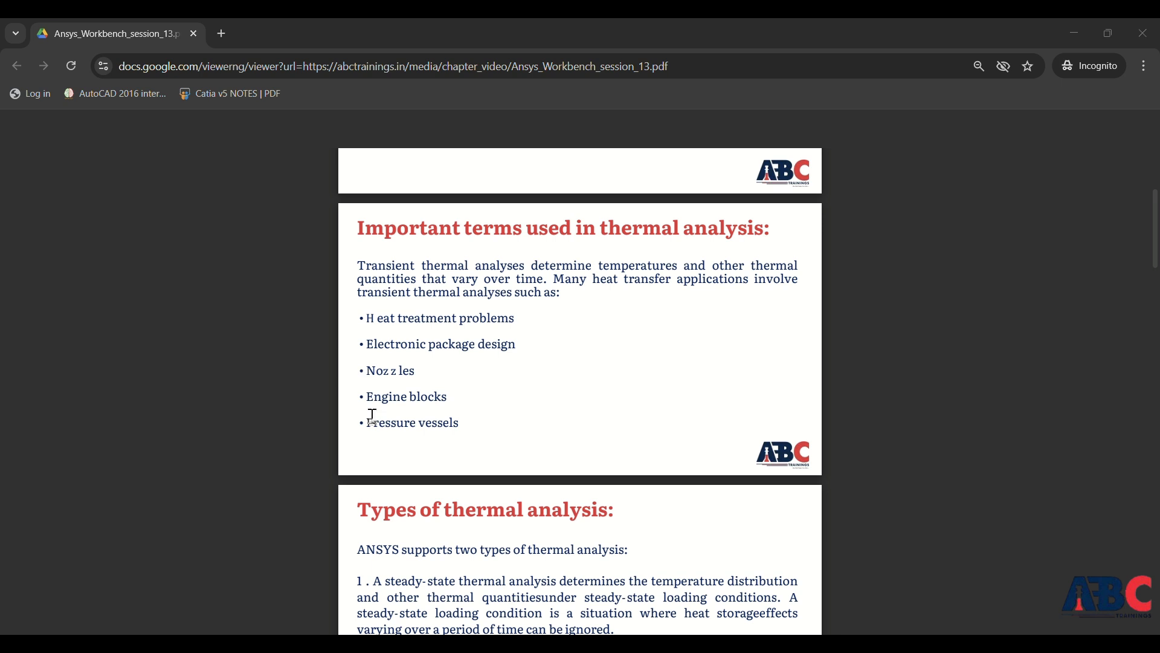
Step: Read the session slides on important thermal terms, types of thermal analysis, and the car disk brake rotor
{"action": "scroll", "coordinate": [373, 416], "scroll_direction": "down", "scroll_amount": 2}
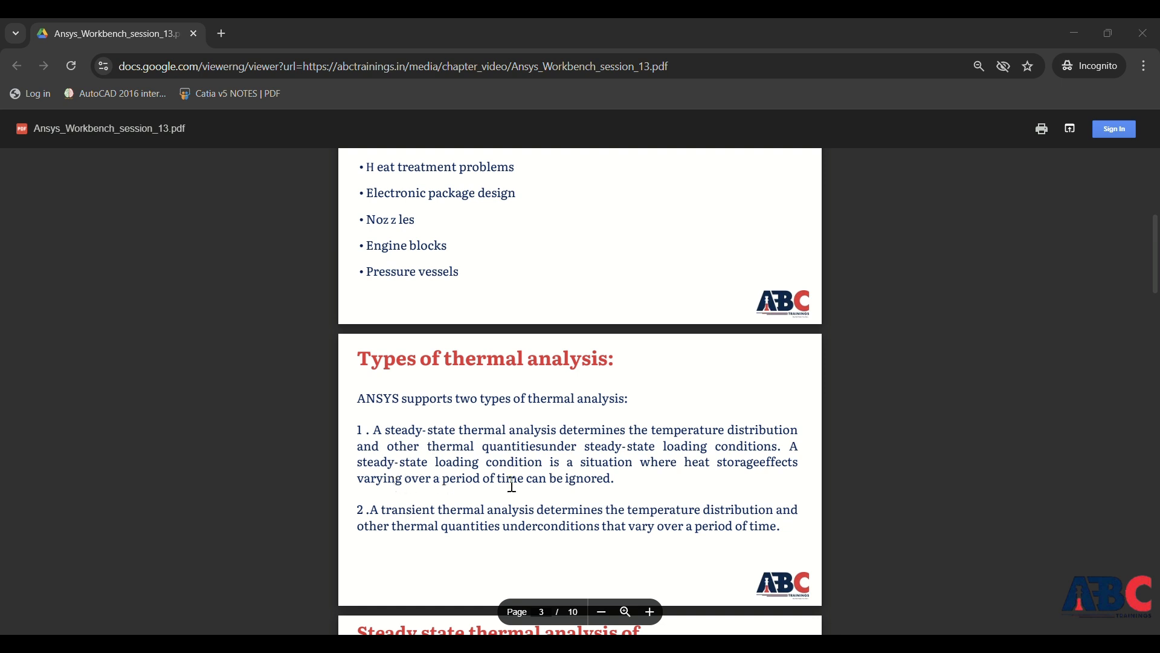
{"action": "scroll", "coordinate": [507, 495], "scroll_direction": "down", "scroll_amount": 1}
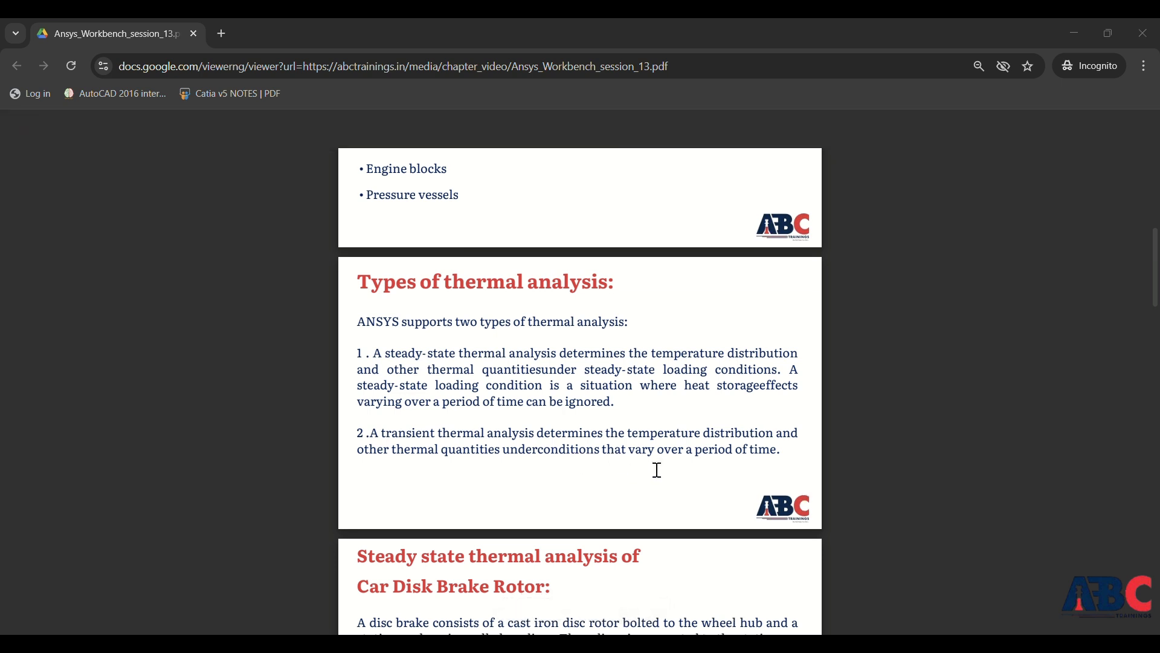
{"action": "scroll", "coordinate": [658, 470], "scroll_direction": "down", "scroll_amount": 5}
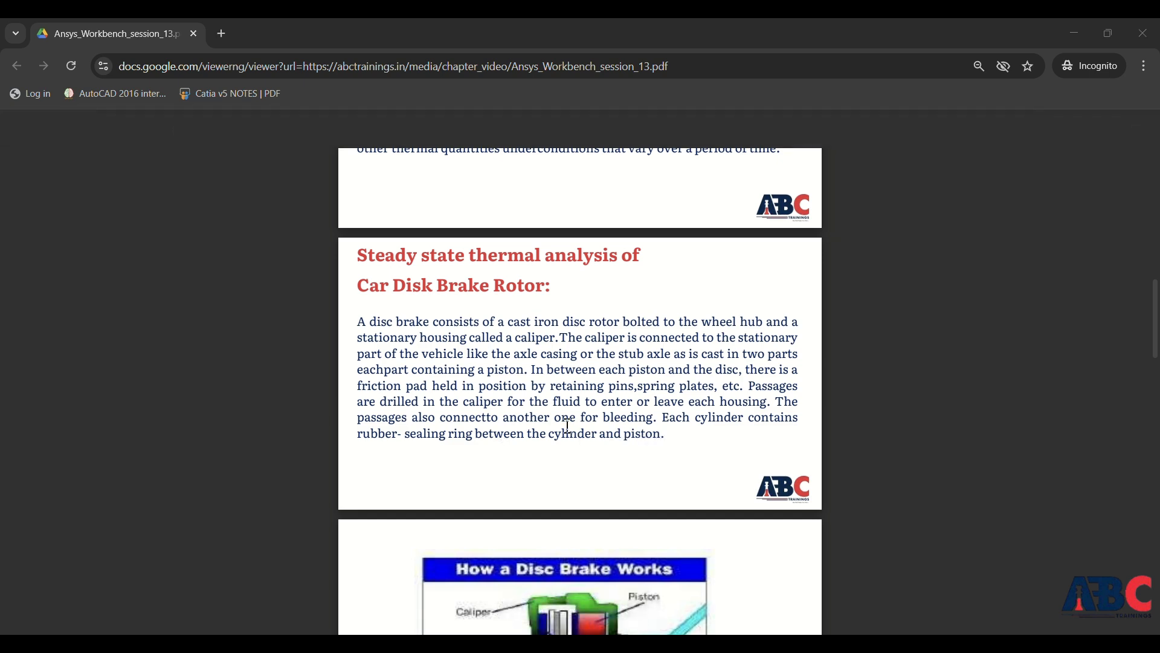
{"action": "scroll", "coordinate": [568, 426], "scroll_direction": "down", "scroll_amount": 3}
{"action": "scroll", "coordinate": [568, 426], "scroll_direction": "down", "scroll_amount": 2}
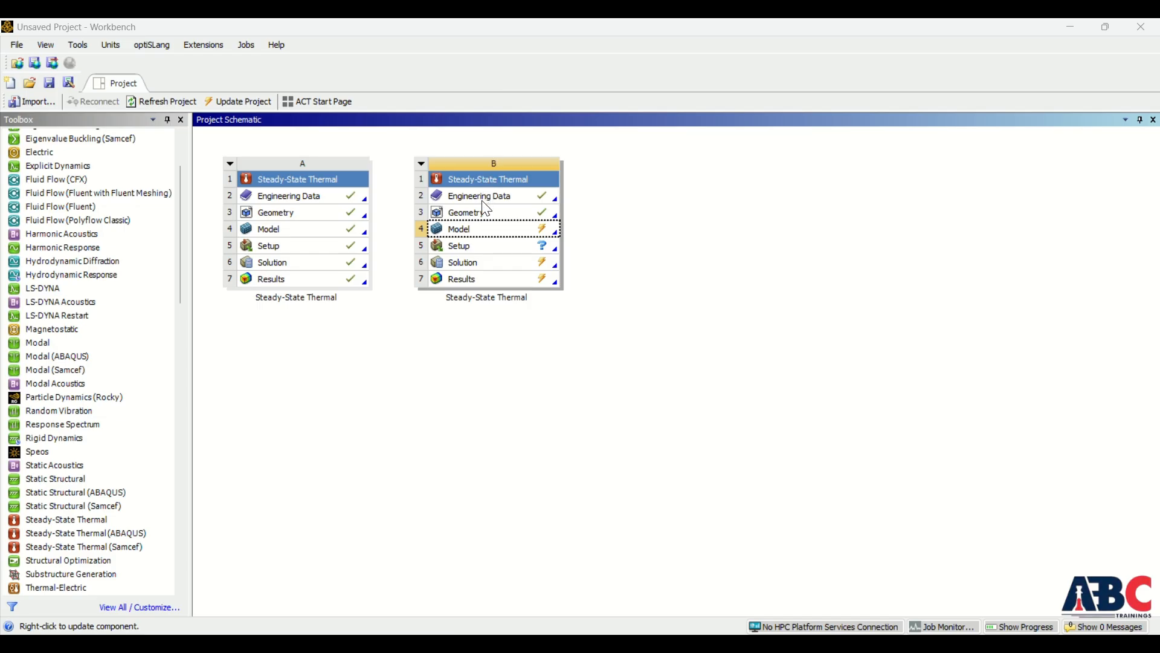
Step: Check the Engineering Data of Steady-State Thermal system B and open its Model in Mechanical to inspect the brake disc geometry
{"action": "double_click", "coordinate": [481, 196]}
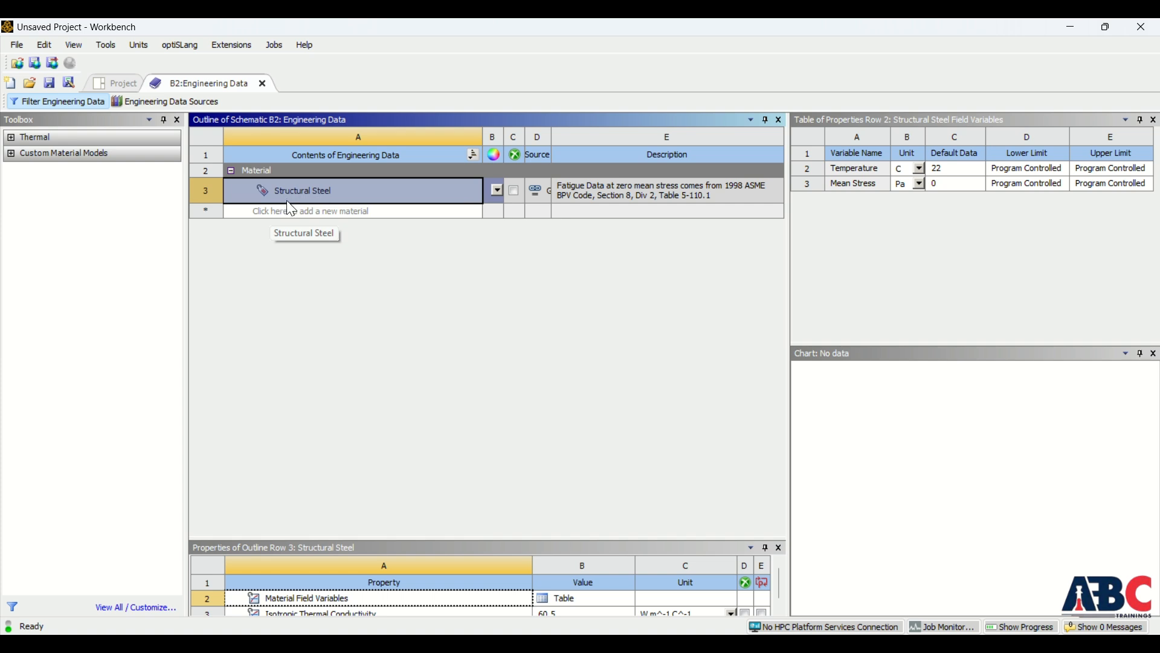
{"action": "left_click", "coordinate": [115, 84]}
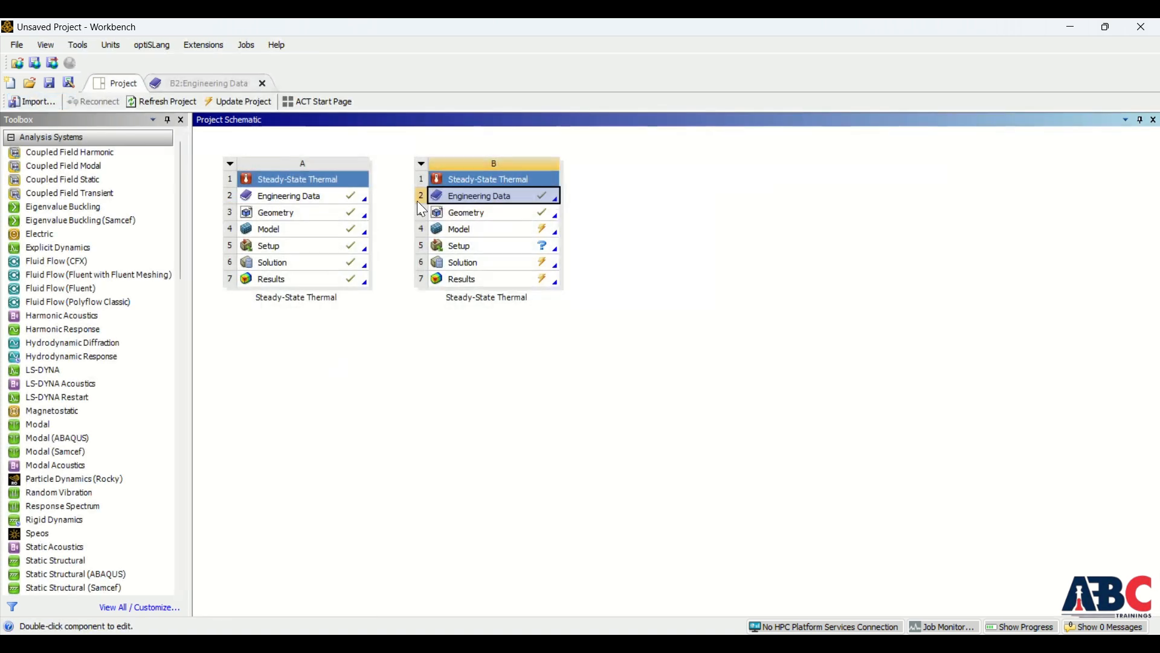
{"action": "double_click", "coordinate": [475, 229]}
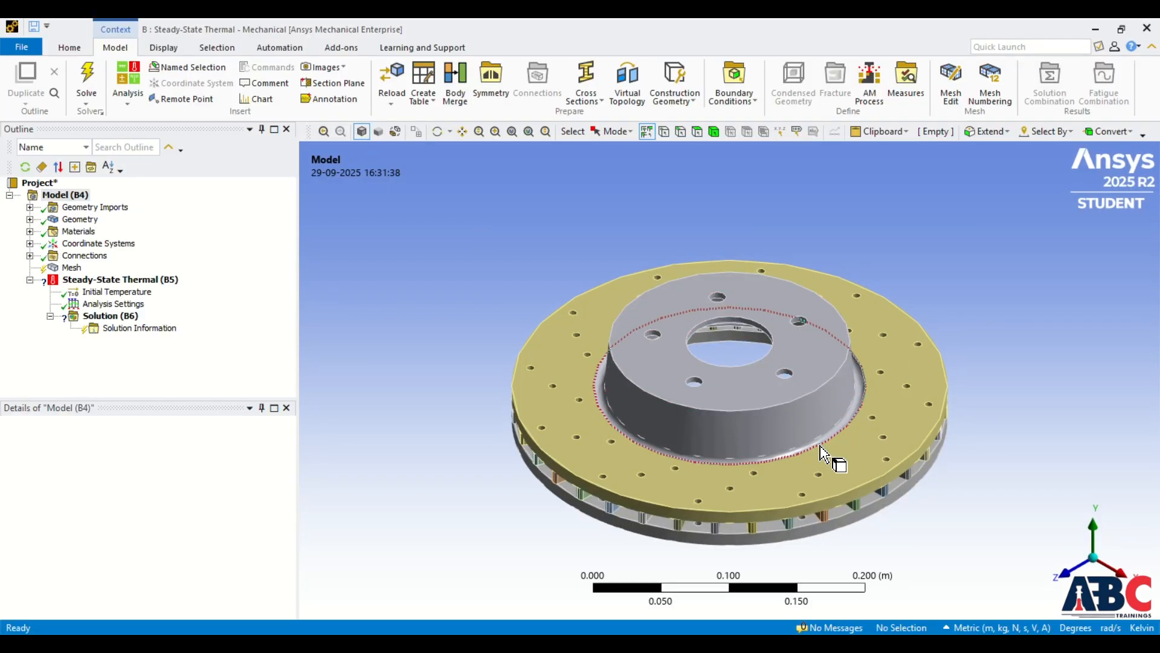
{"action": "middle_click_drag", "start_coordinate": [834, 456], "coordinate": [750, 411]}
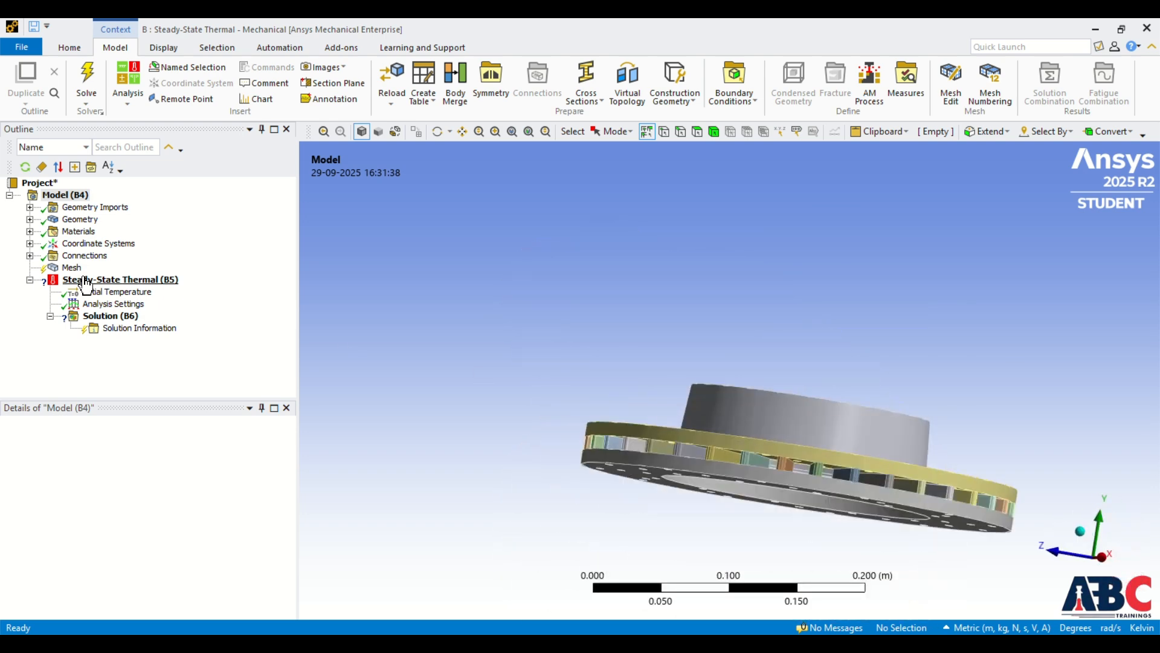
{"action": "left_click", "coordinate": [29, 220]}
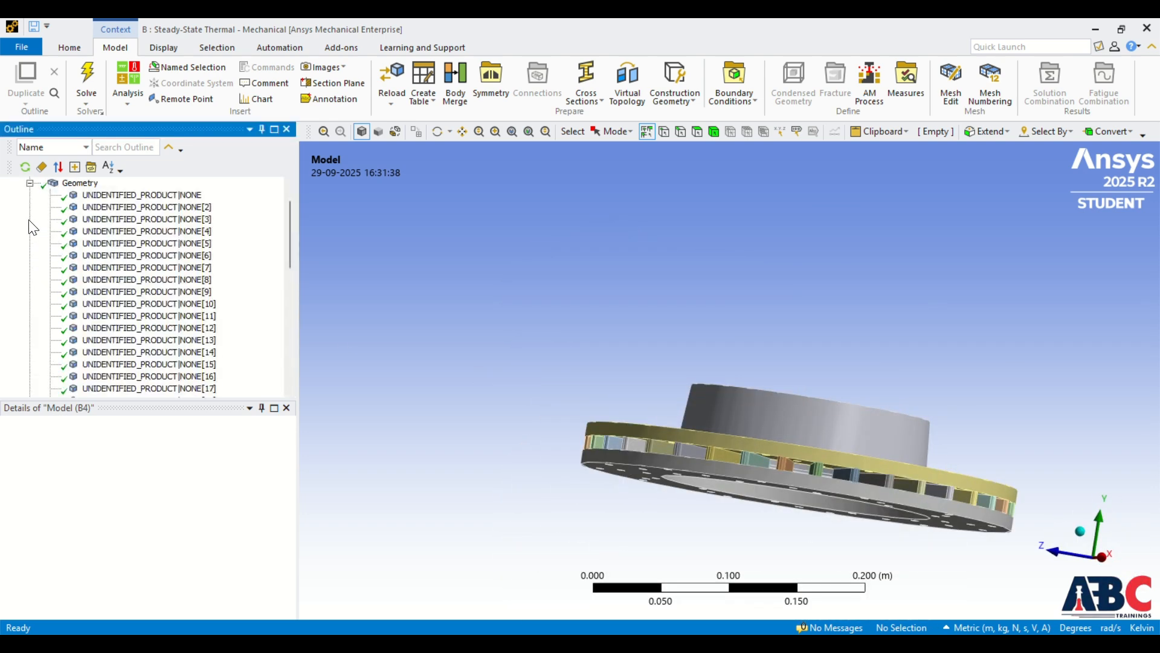
{"action": "left_click", "coordinate": [29, 183]}
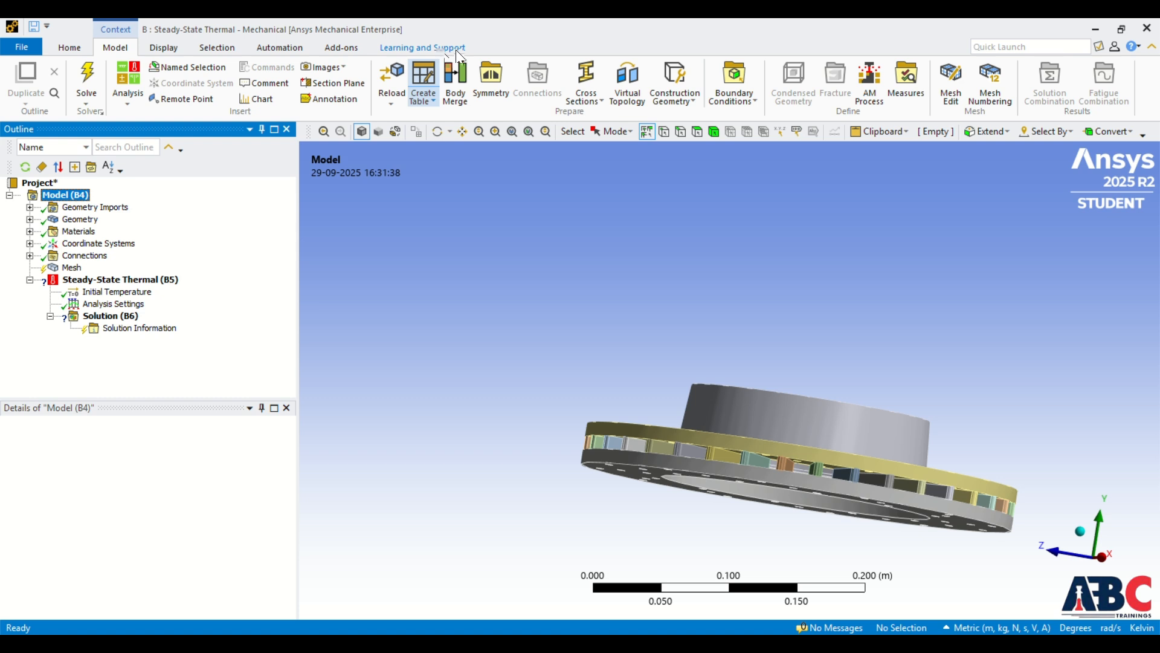
{"action": "left_click", "coordinate": [497, 48]}
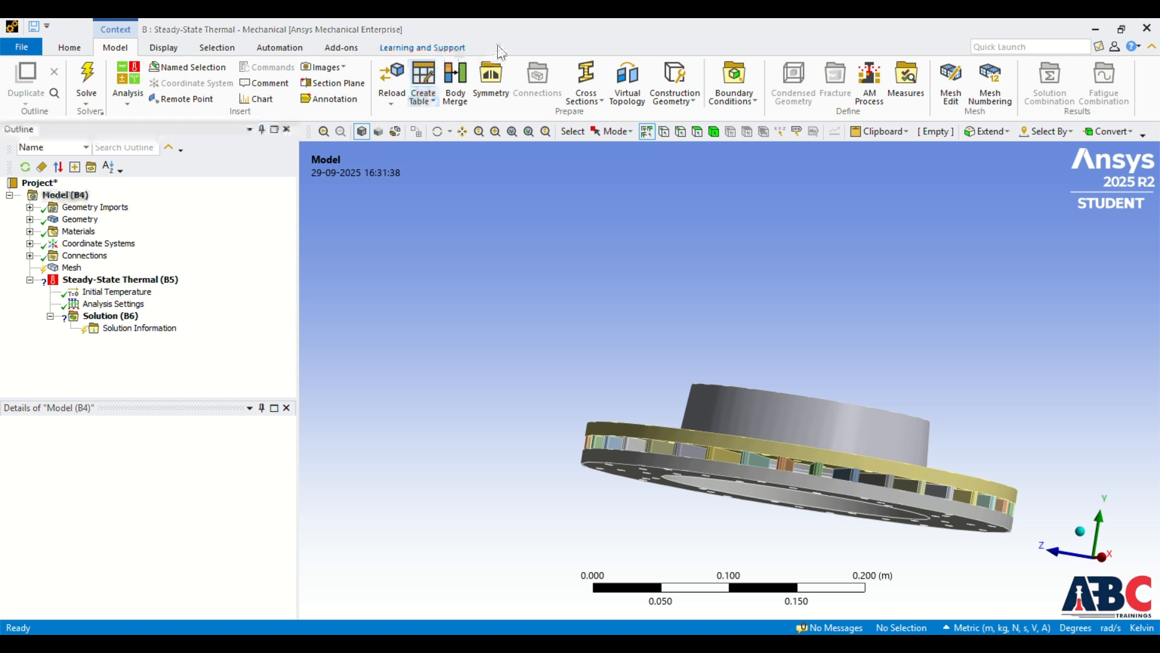
Step: Generate the mesh for the brake disc with the default settings and inspect it from both sides
{"action": "right_click", "coordinate": [71, 269]}
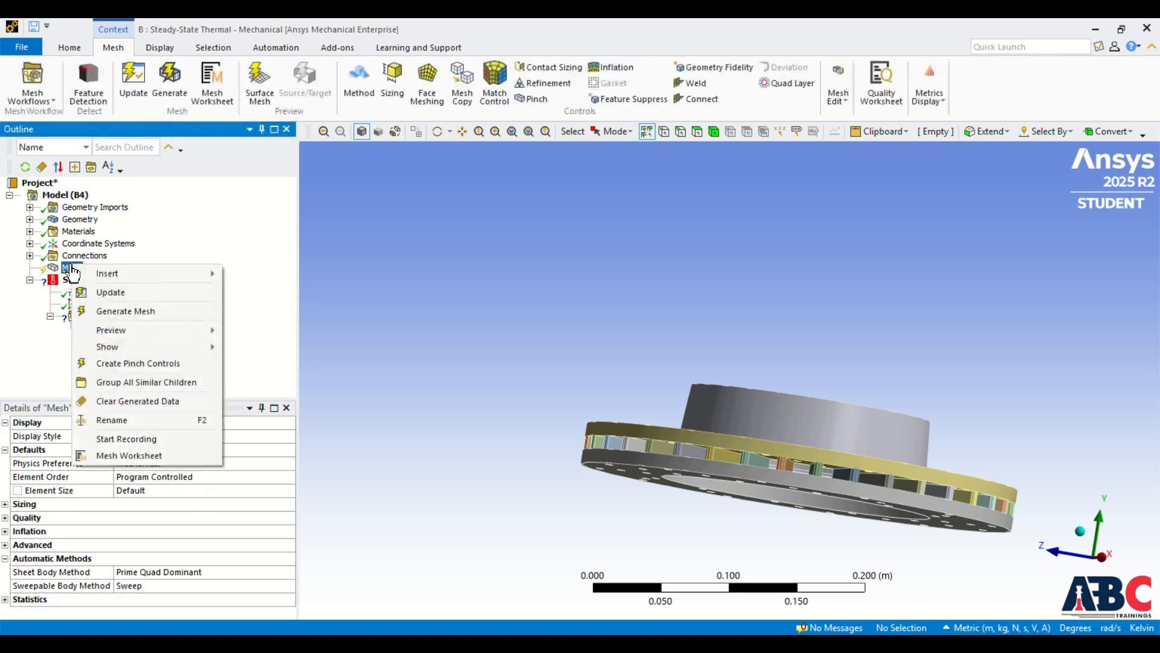
{"action": "left_click", "coordinate": [127, 312]}
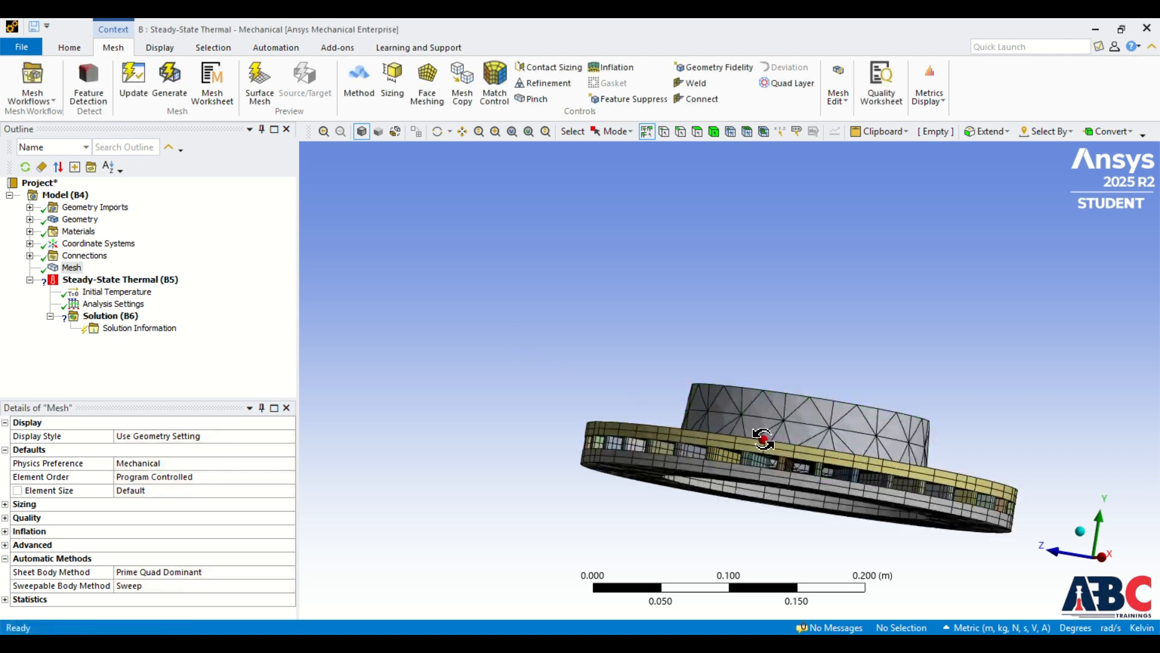
{"action": "middle_click_drag", "start_coordinate": [562, 371], "coordinate": [423, 420]}
{"action": "scroll", "coordinate": [467, 341], "scroll_direction": "up", "scroll_amount": 2}
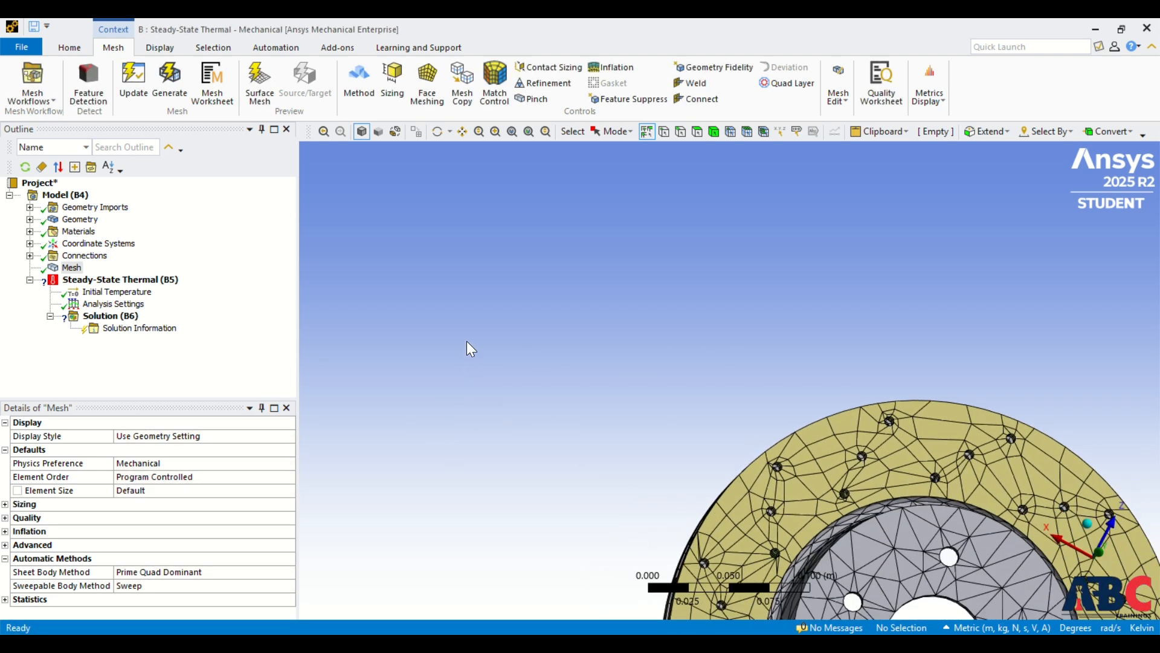
{"action": "scroll", "coordinate": [467, 341], "scroll_direction": "down", "scroll_amount": 5}
{"action": "middle_click_drag", "start_coordinate": [615, 421], "coordinate": [752, 452]}
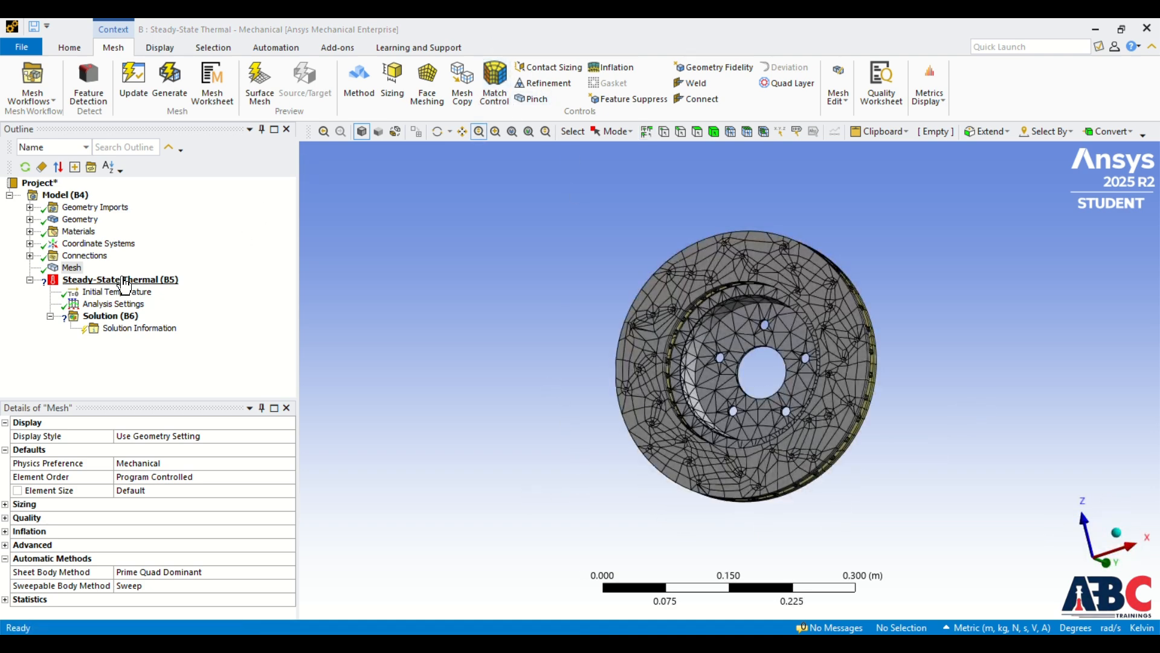
Step: Add a Temperature load to the steady-state thermal analysis, scoped to the disc's flat, drilled annular face
{"action": "left_click", "coordinate": [125, 282]}
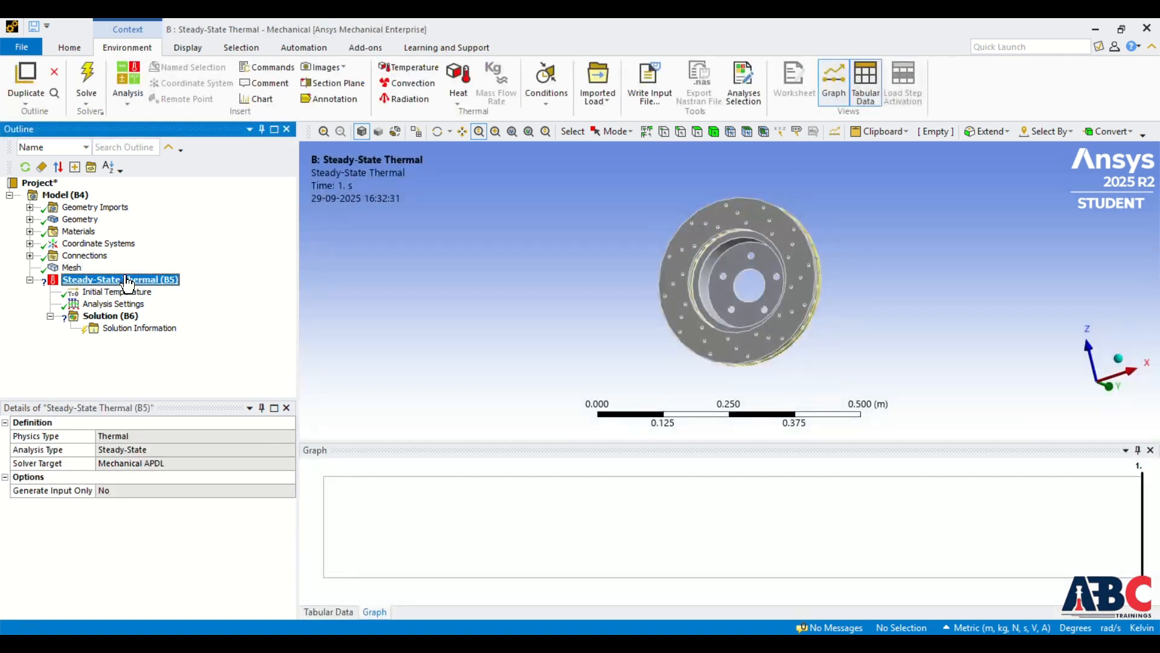
{"action": "left_click", "coordinate": [415, 68]}
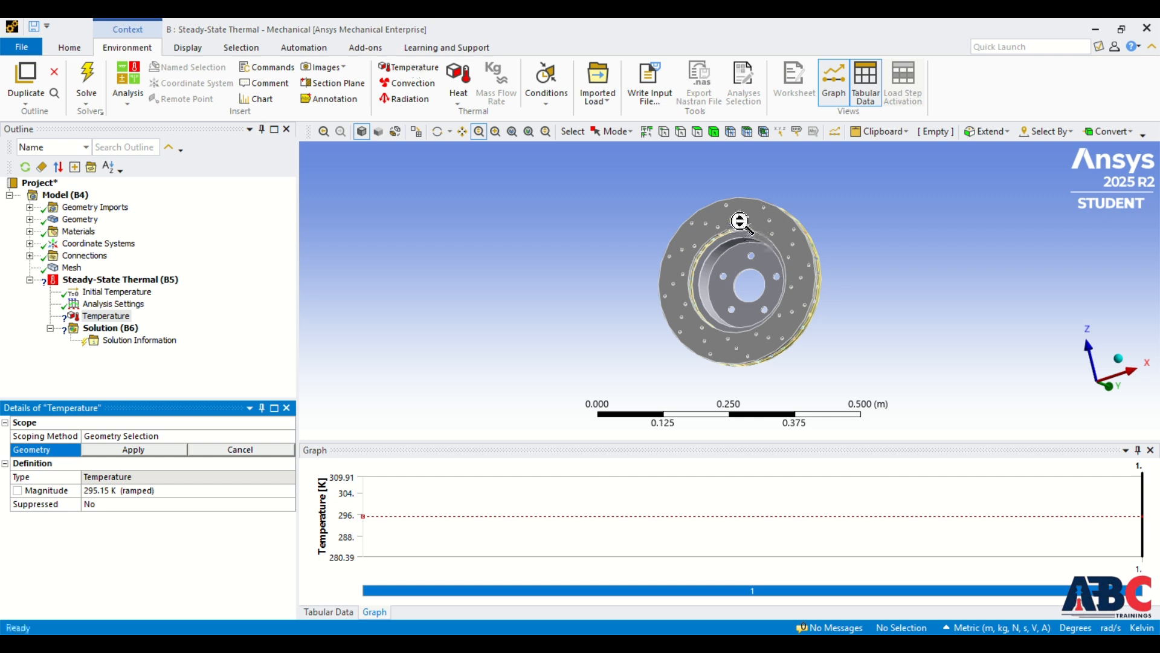
{"action": "left_click", "coordinate": [147, 450]}
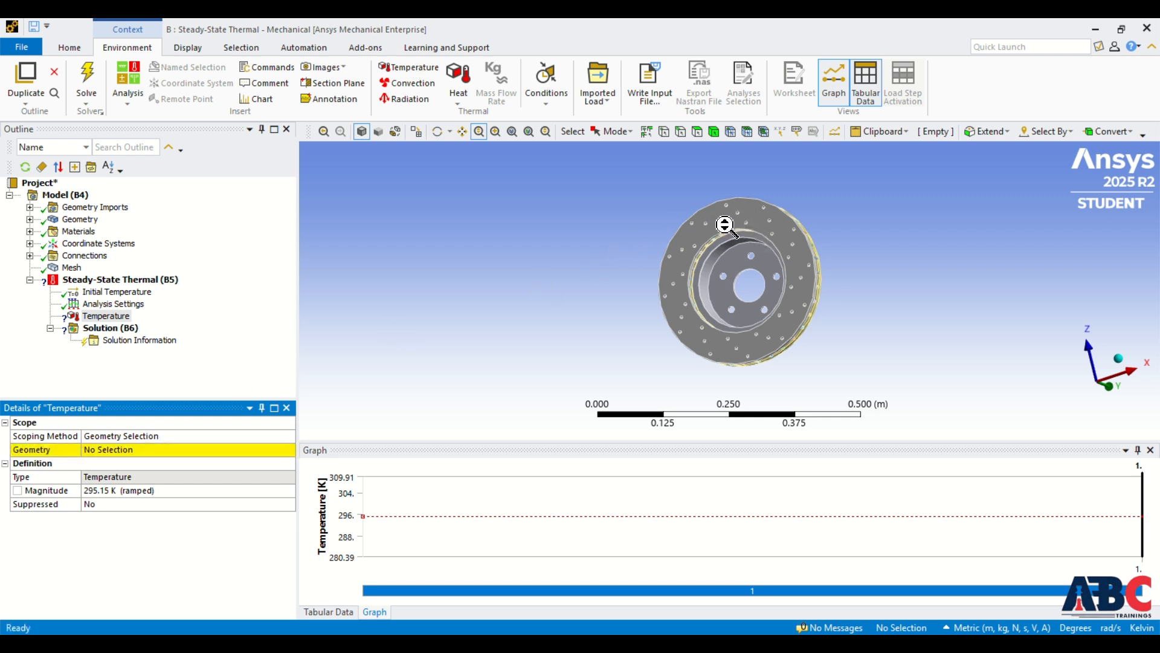
{"action": "left_click", "coordinate": [697, 133]}
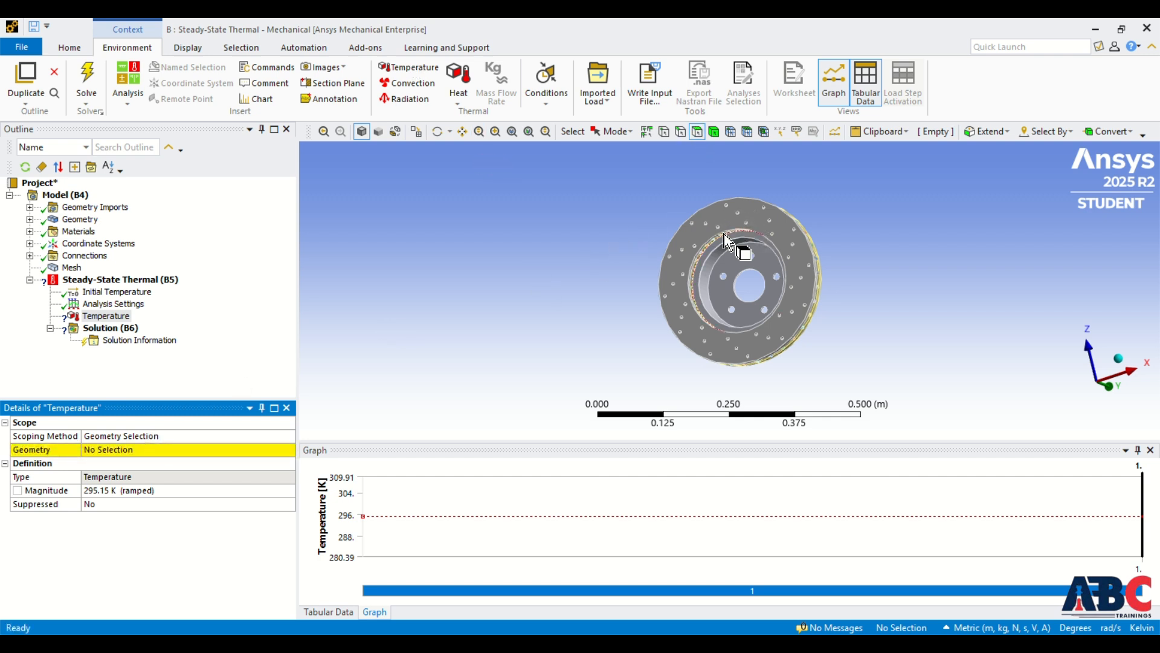
{"action": "left_click", "coordinate": [740, 239]}
{"action": "left_click", "coordinate": [191, 451]}
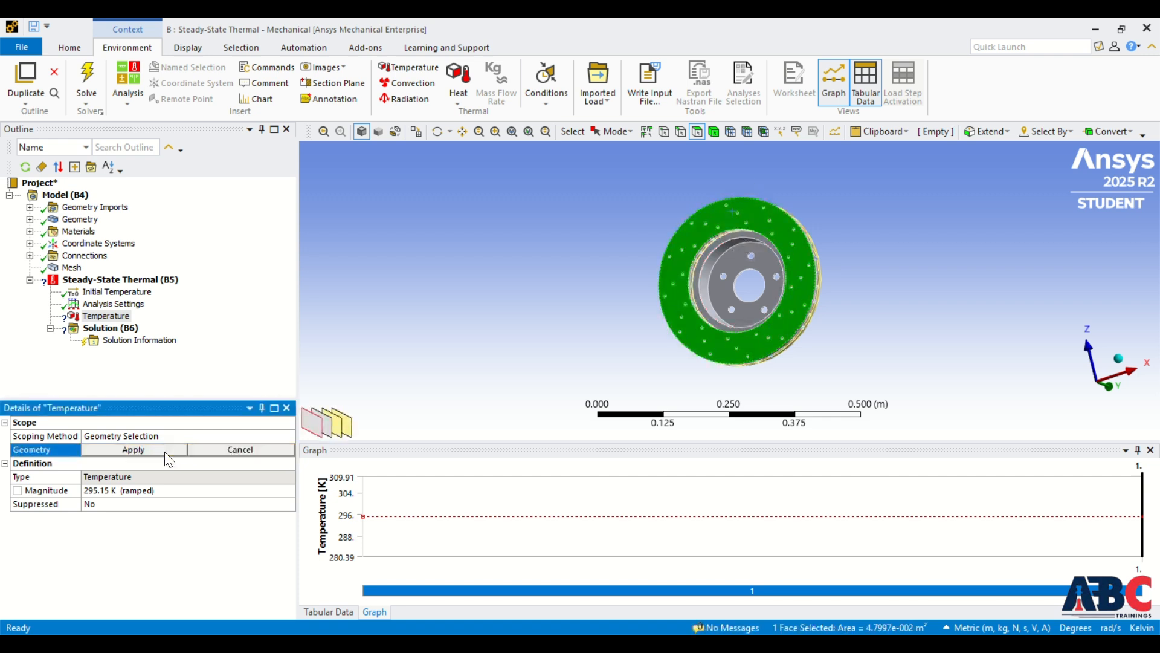
{"action": "left_click", "coordinate": [147, 451]}
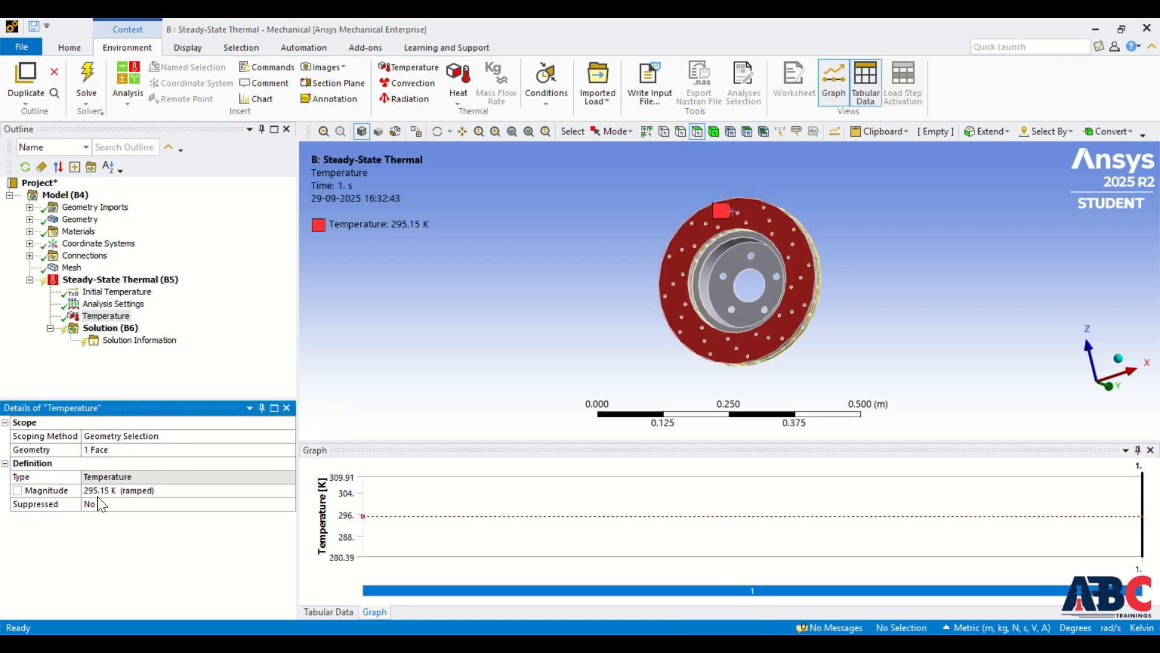
Step: Switch the temperature unit to Celsius and set the Temperature load's magnitude to 80 °C
{"action": "left_click", "coordinate": [114, 491]}
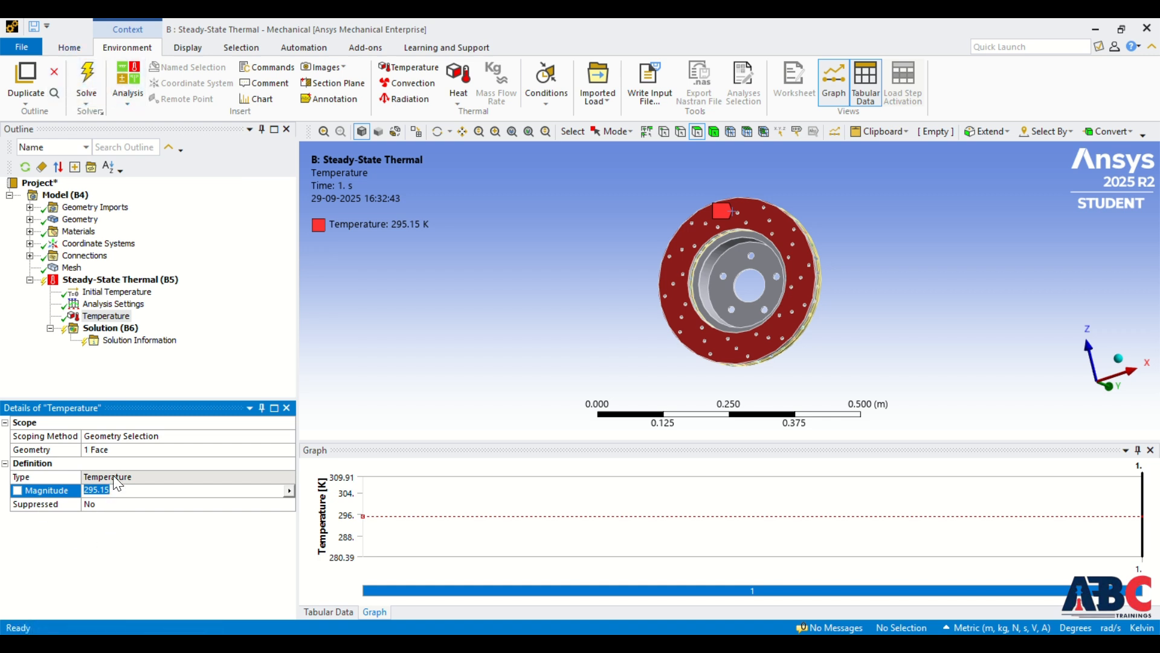
{"action": "left_click", "coordinate": [71, 49]}
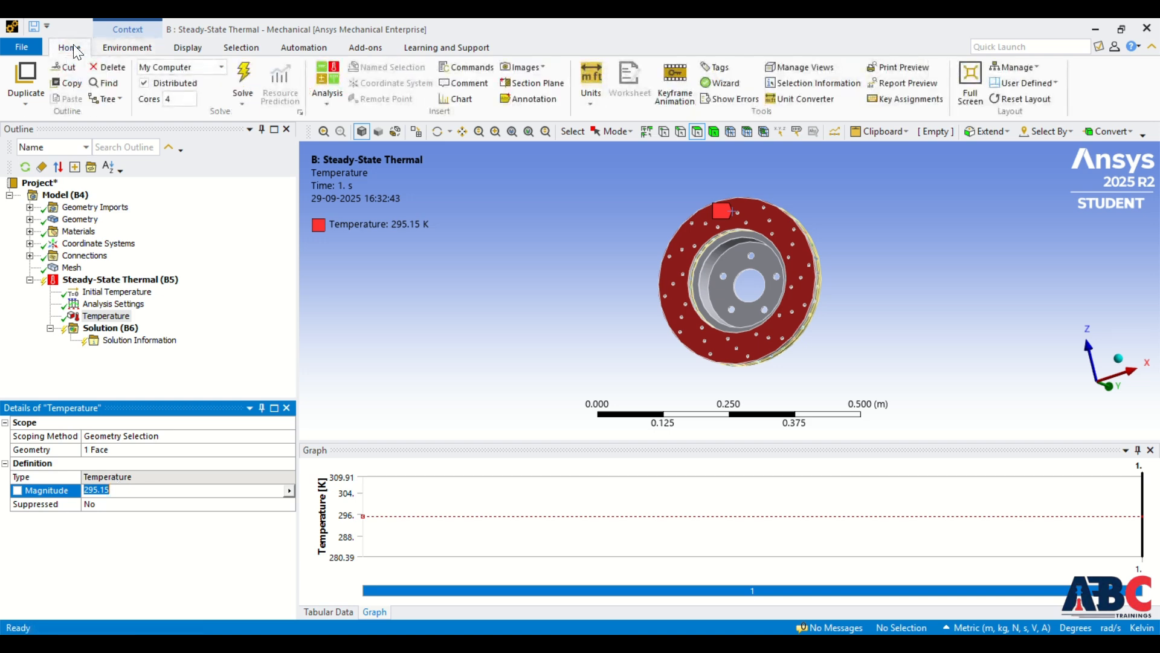
{"action": "left_click", "coordinate": [592, 97]}
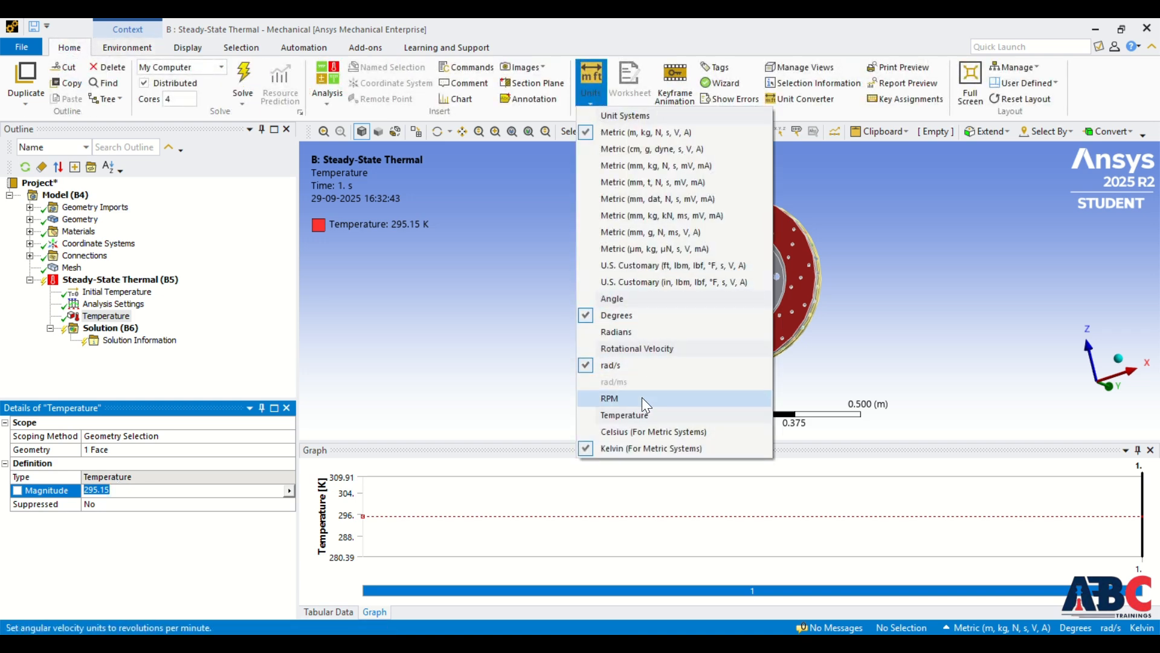
{"action": "left_click", "coordinate": [629, 430]}
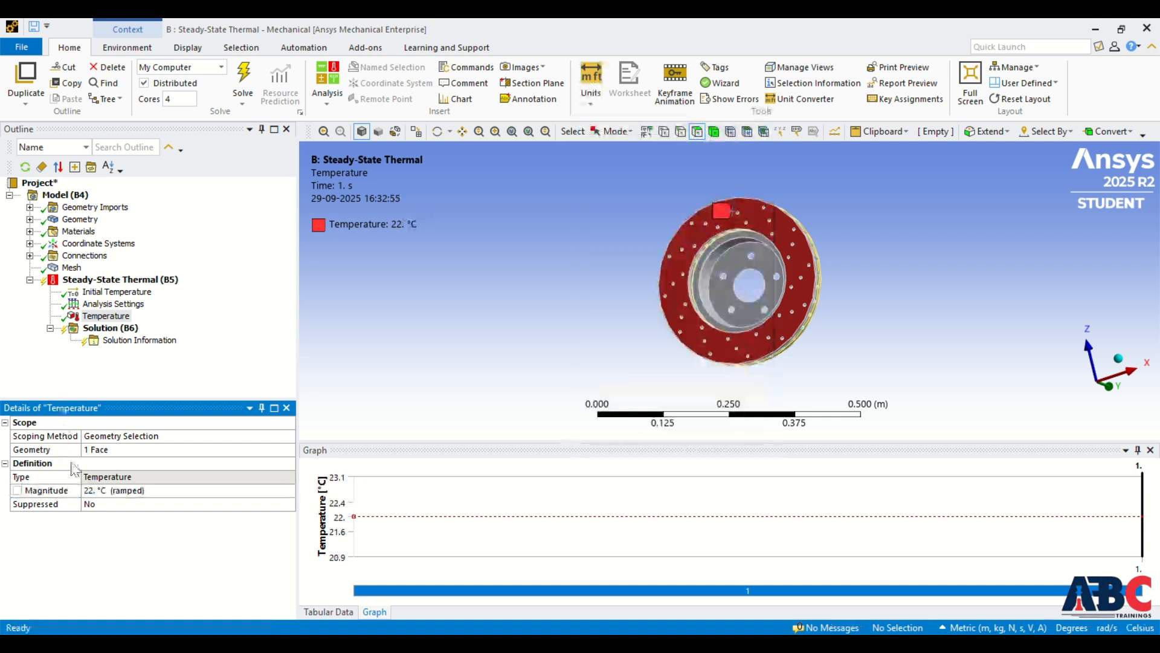
{"action": "left_click", "coordinate": [100, 489]}
{"action": "type", "text": "80"}
{"action": "key", "text": "Return"}
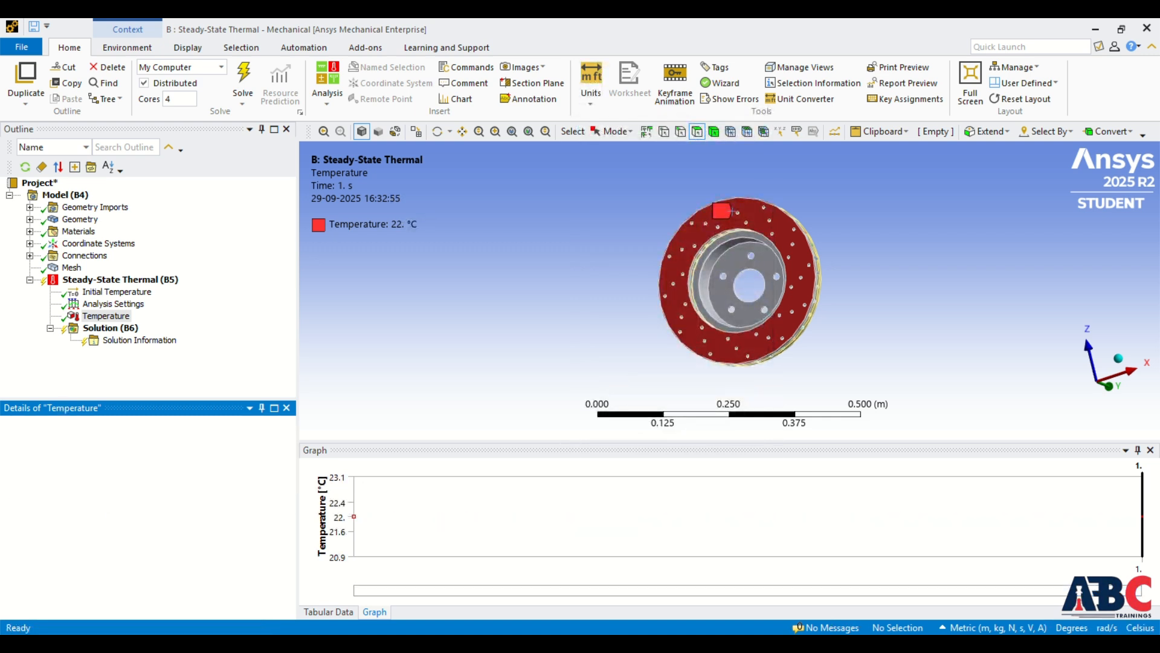
Step: Add a Convection load scoped to two faces inside the hub recess of the disc
{"action": "left_click", "coordinate": [111, 281]}
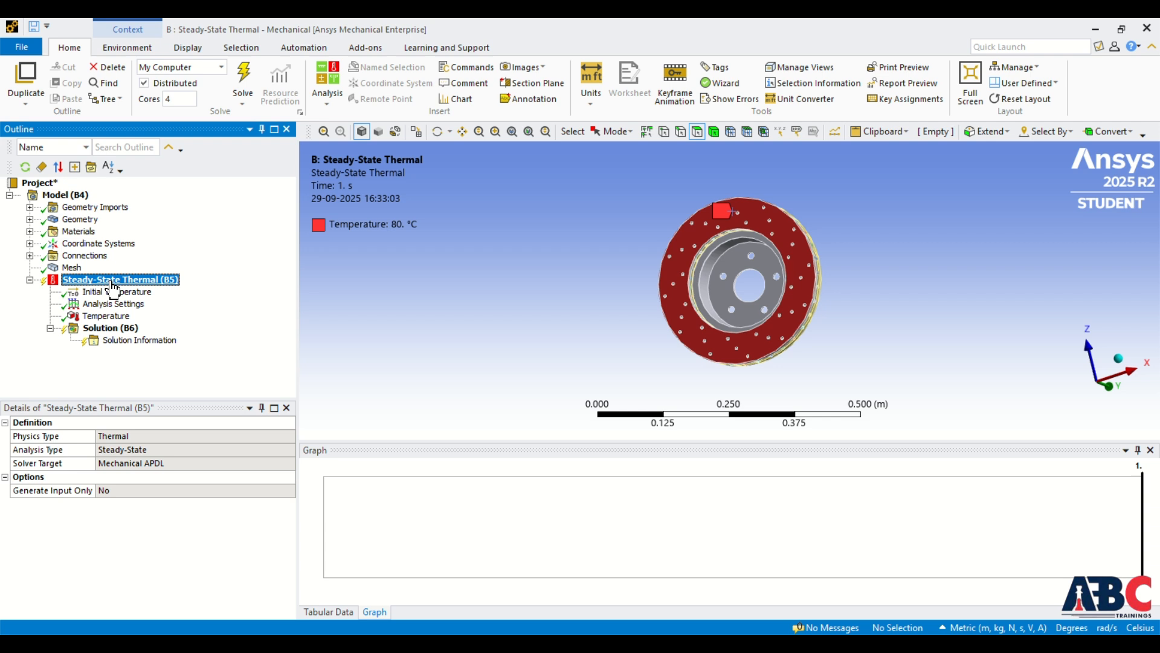
{"action": "left_click", "coordinate": [103, 46]}
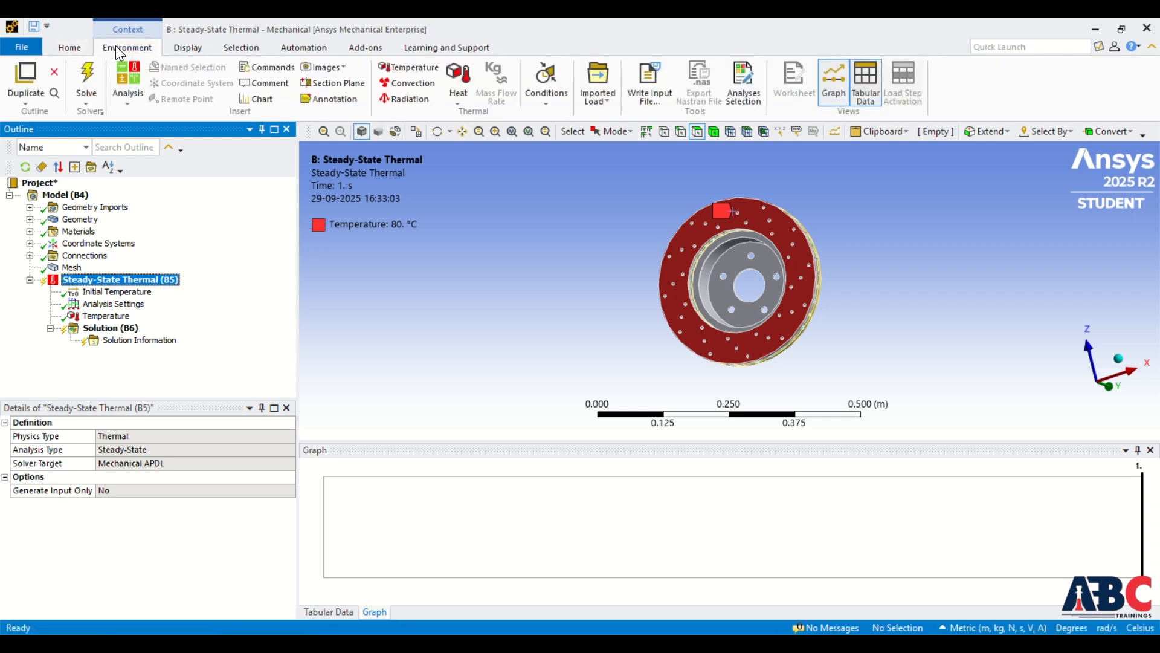
{"action": "left_click", "coordinate": [408, 86]}
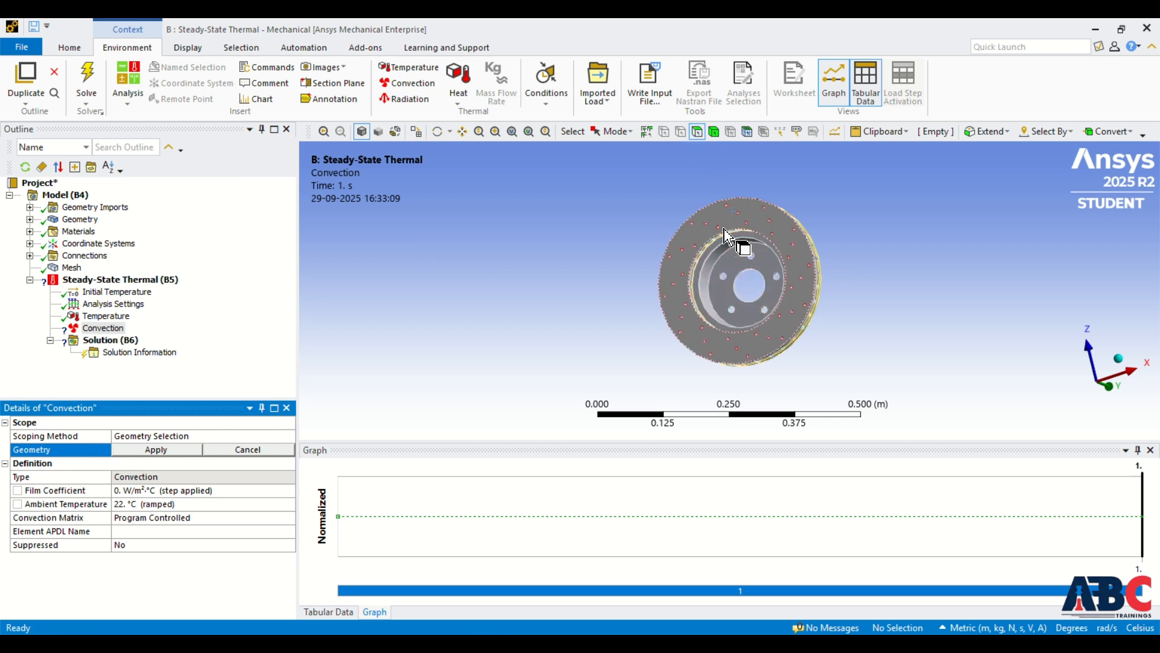
{"action": "left_click", "coordinate": [726, 270]}
{"action": "middle_click_drag", "start_coordinate": [726, 270], "coordinate": [769, 282]}
{"action": "left_click", "coordinate": [713, 272], "text": "ctrl"}
{"action": "left_click", "coordinate": [138, 448]}
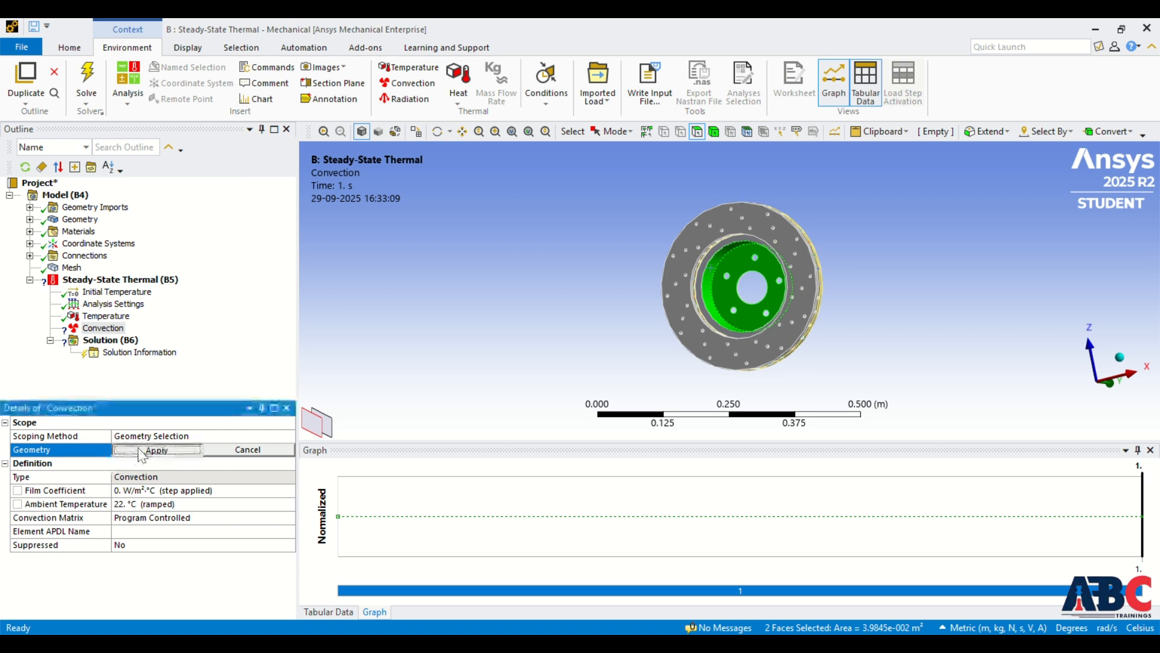
Step: Import the temperature-dependent "Stagnant Air - Horizontal Cyl" data as the convection's film coefficient
{"action": "left_click", "coordinate": [155, 489]}
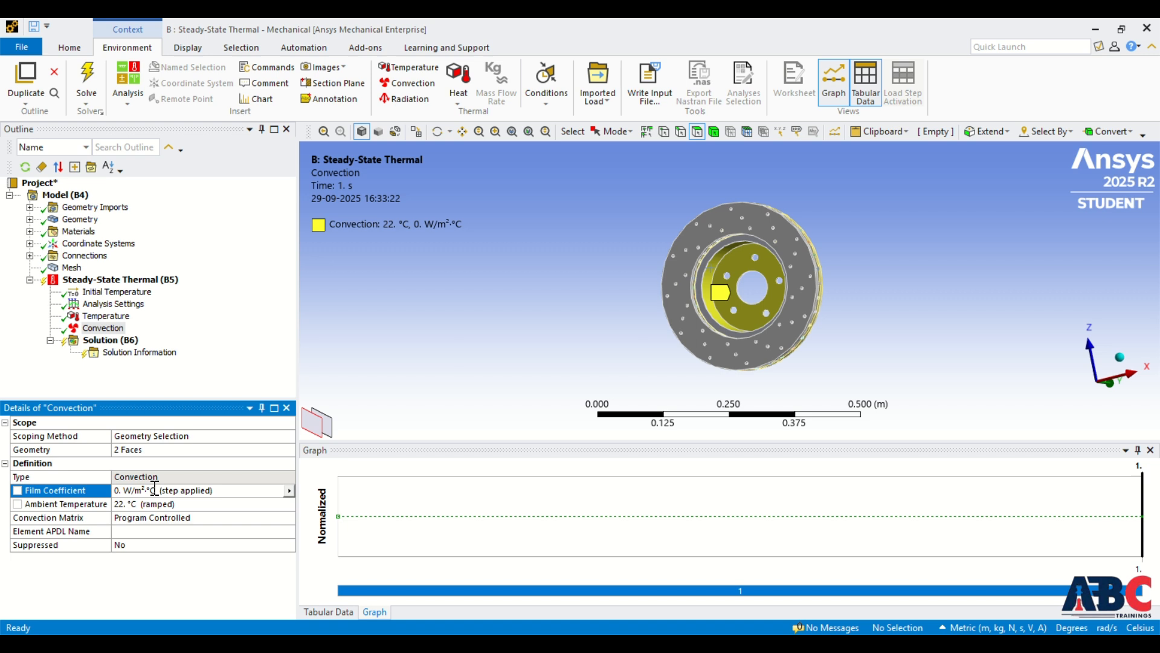
{"action": "left_click", "coordinate": [289, 492]}
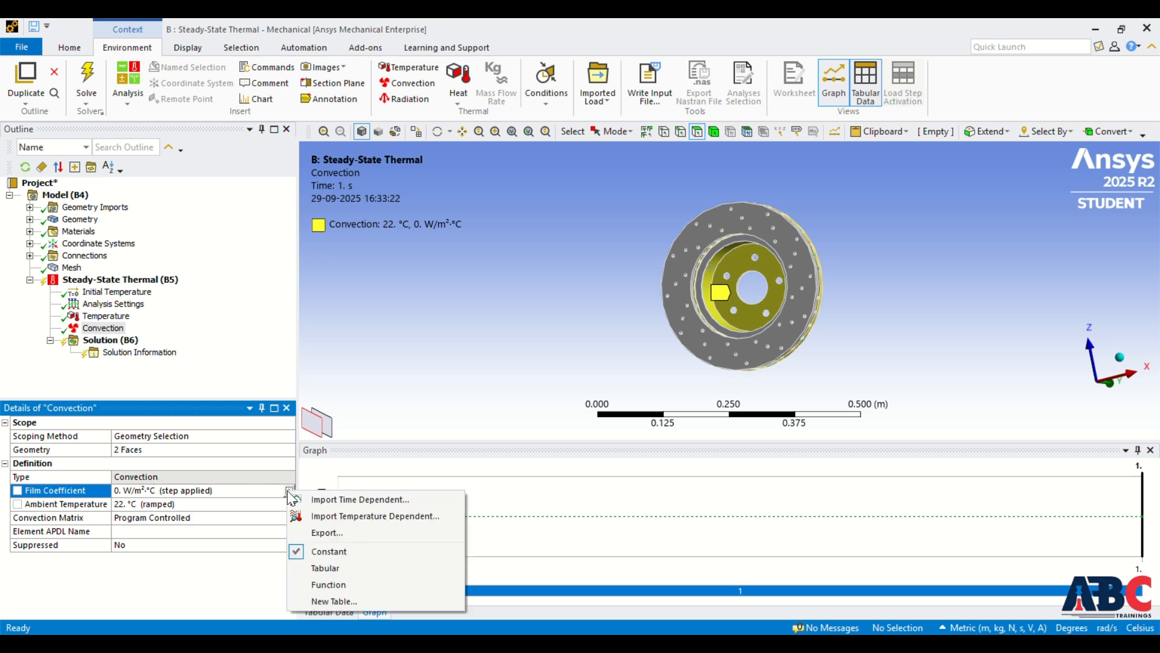
{"action": "left_click", "coordinate": [353, 518]}
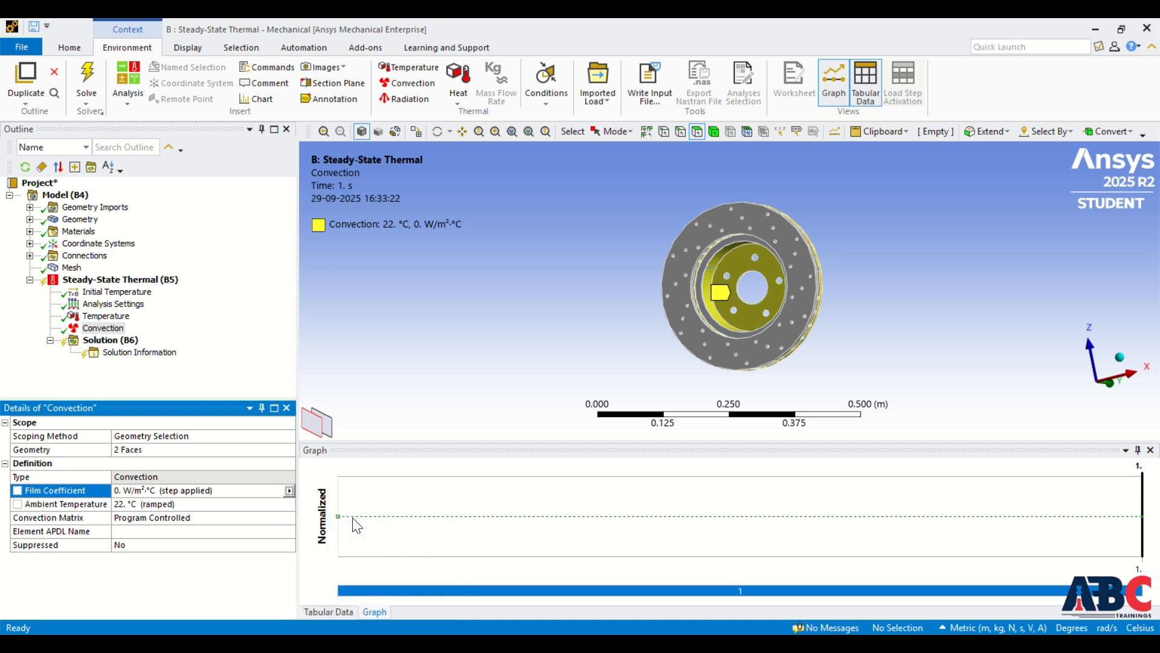
{"action": "left_click", "coordinate": [375, 363]}
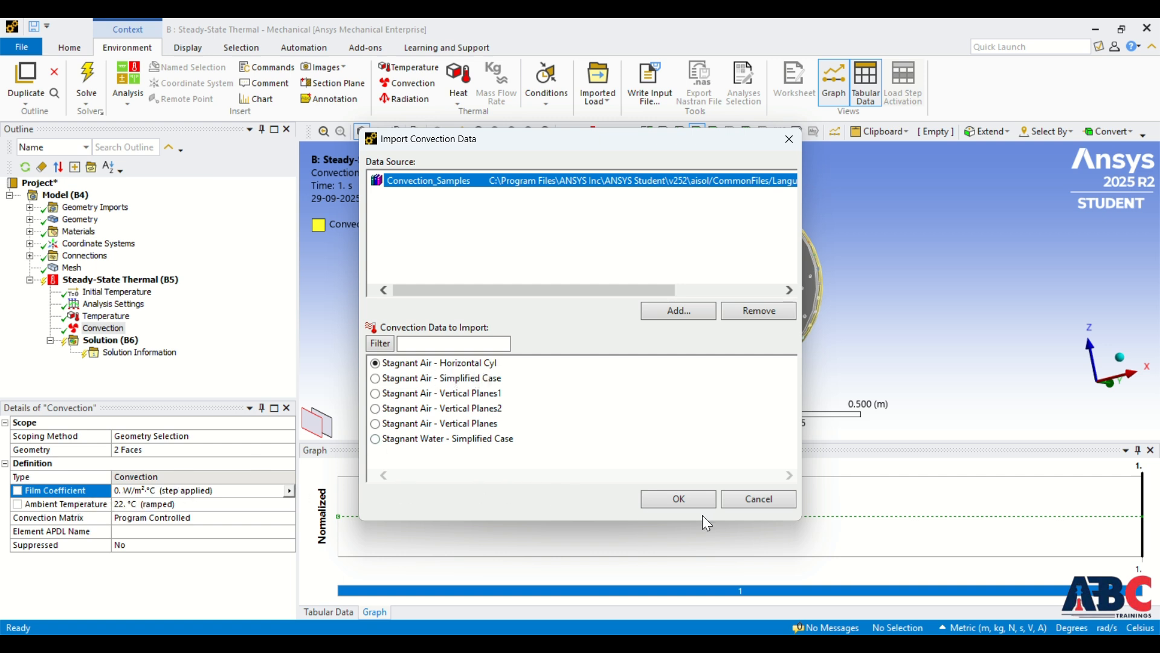
{"action": "left_click", "coordinate": [675, 499]}
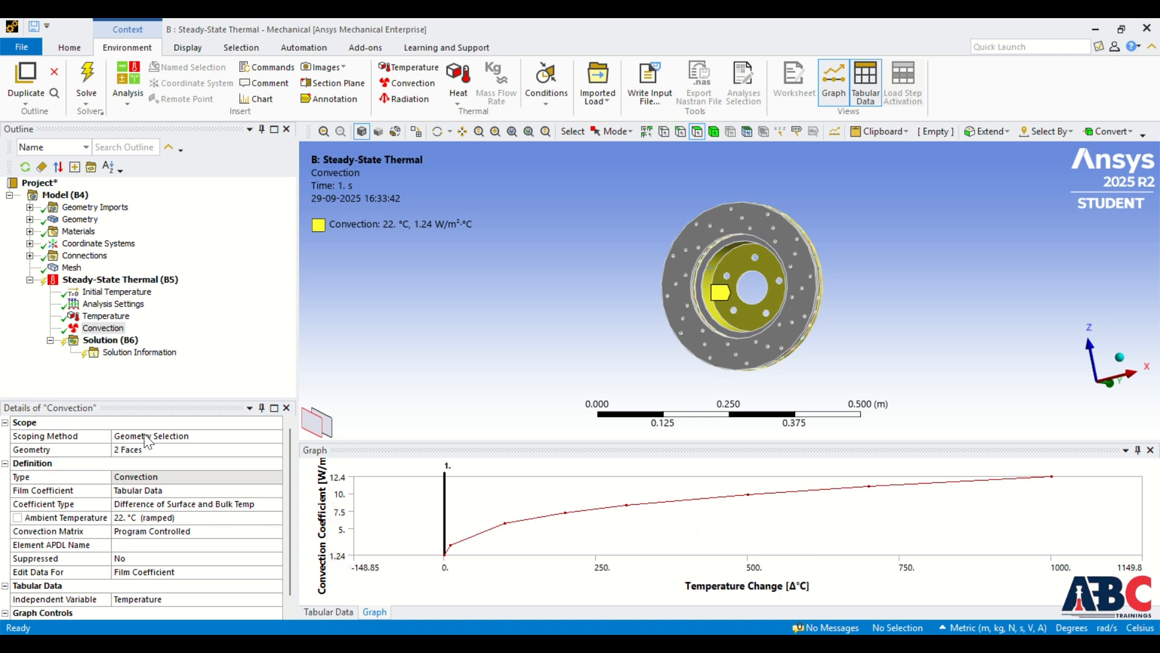
Step: Add a Temperature result covering all bodies to the steady-state thermal solution
{"action": "left_click", "coordinate": [121, 339]}
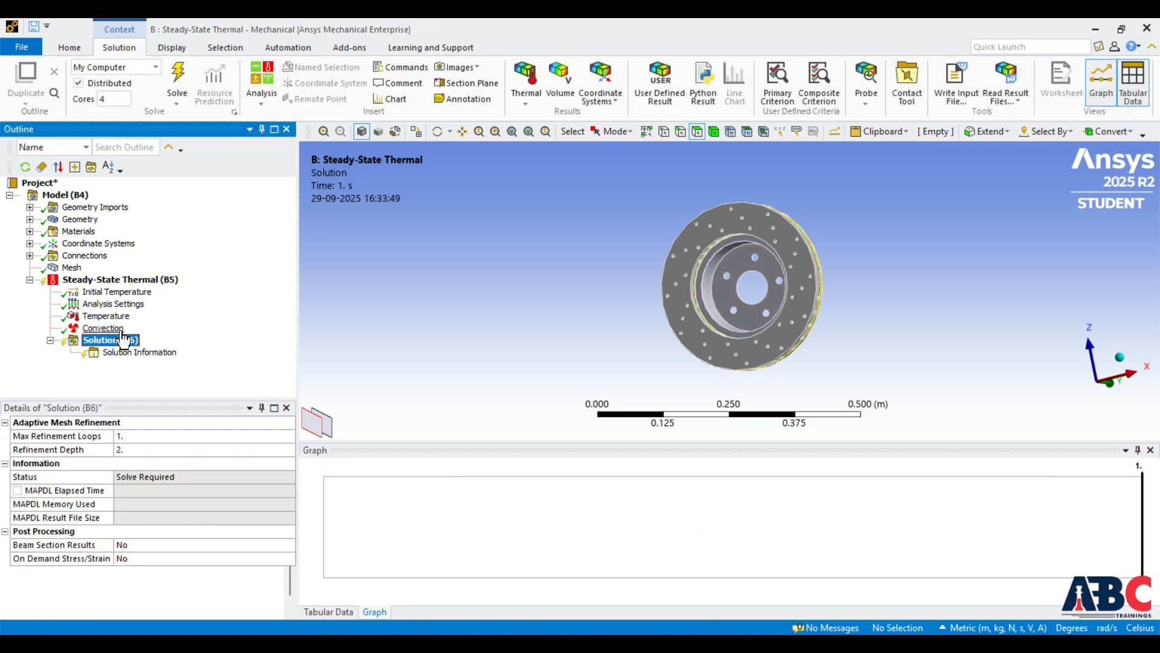
{"action": "left_click", "coordinate": [530, 103]}
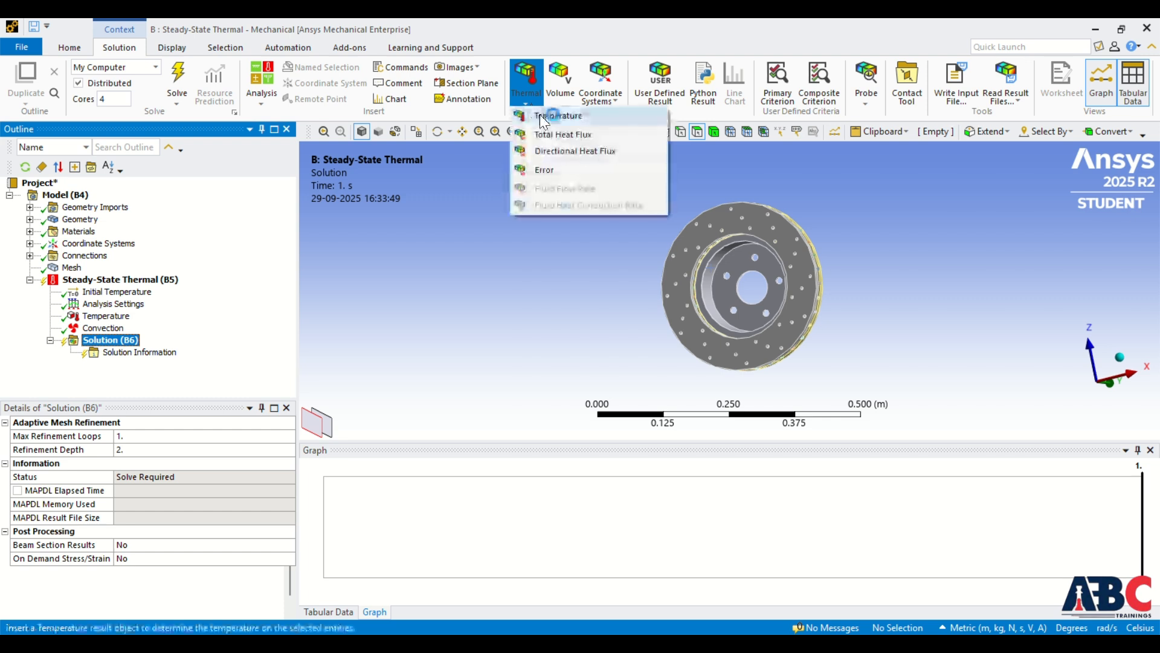
{"action": "left_click", "coordinate": [539, 114]}
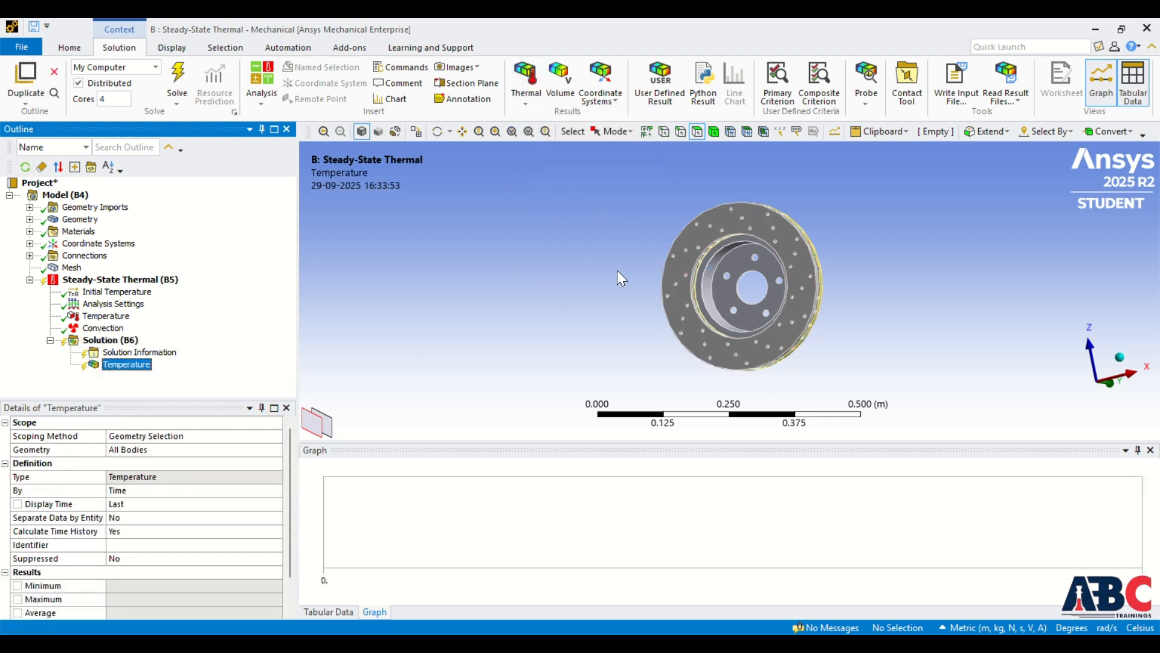
Step: Add a second Temperature result to the solution, scoped to the outer cylindrical face of the disc's hub
{"action": "left_click", "coordinate": [524, 104]}
{"action": "left_click", "coordinate": [546, 122]}
{"action": "middle_click_drag", "start_coordinate": [610, 269], "coordinate": [609, 298]}
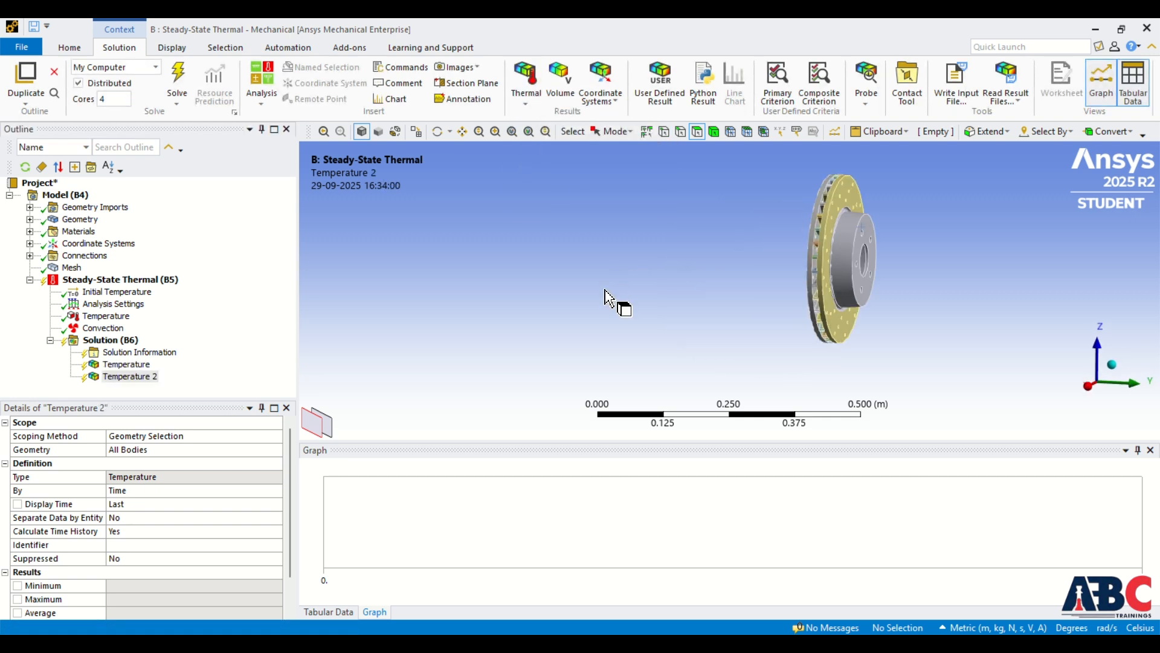
{"action": "left_click", "coordinate": [850, 242]}
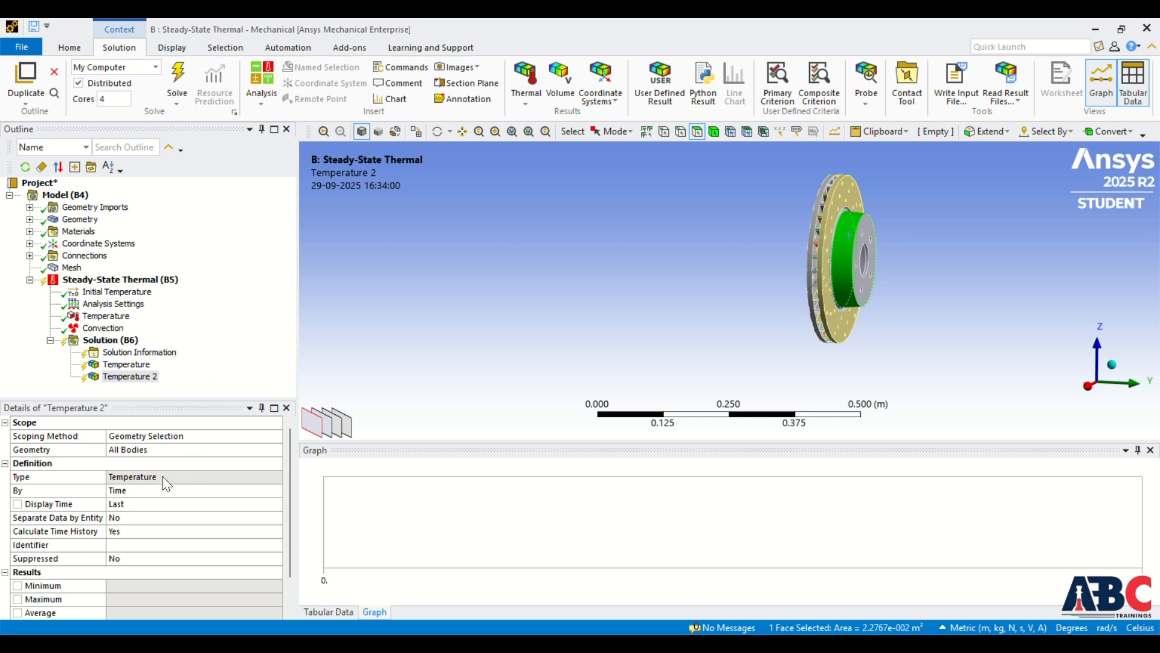
{"action": "left_click", "coordinate": [157, 449]}
{"action": "left_click", "coordinate": [167, 452]}
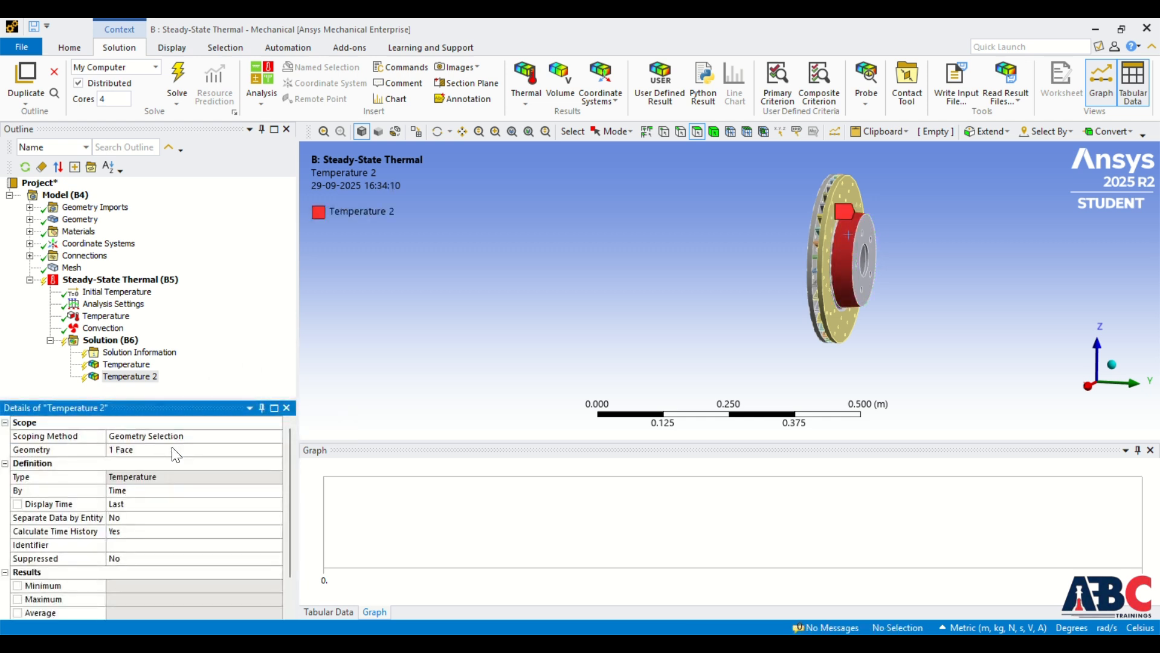
Step: Solve the steady-state thermal analysis and animate the temperature result of the whole disc for closer inspection
{"action": "right_click", "coordinate": [113, 339]}
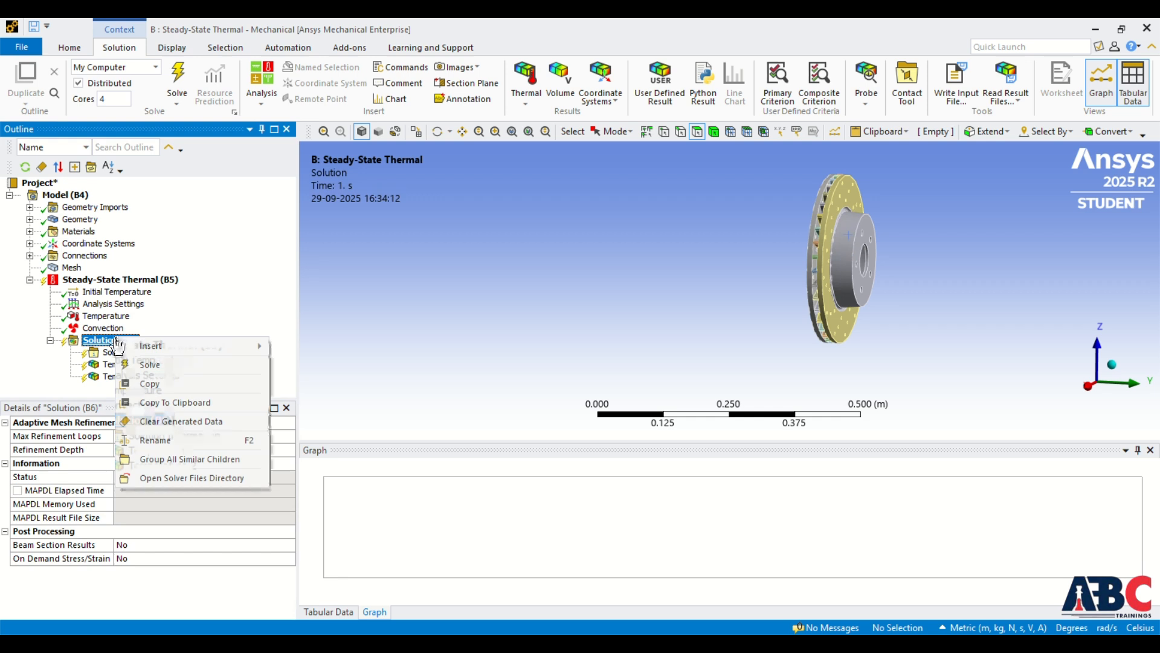
{"action": "left_click", "coordinate": [150, 366]}
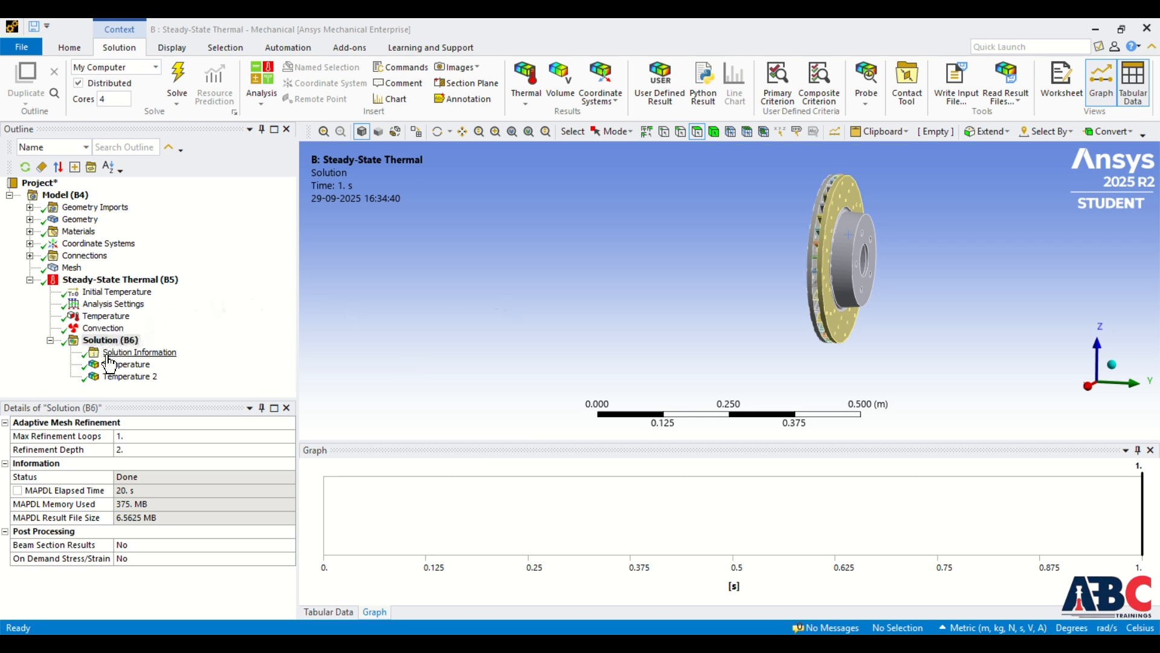
{"action": "left_click", "coordinate": [120, 365]}
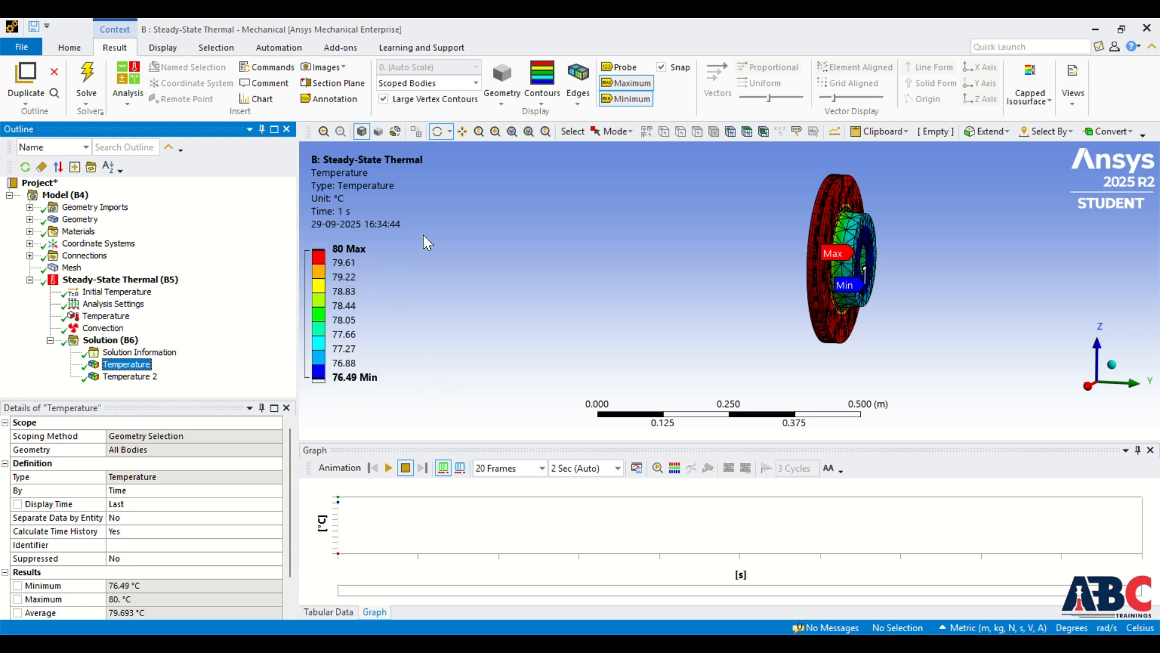
{"action": "left_click", "coordinate": [388, 467]}
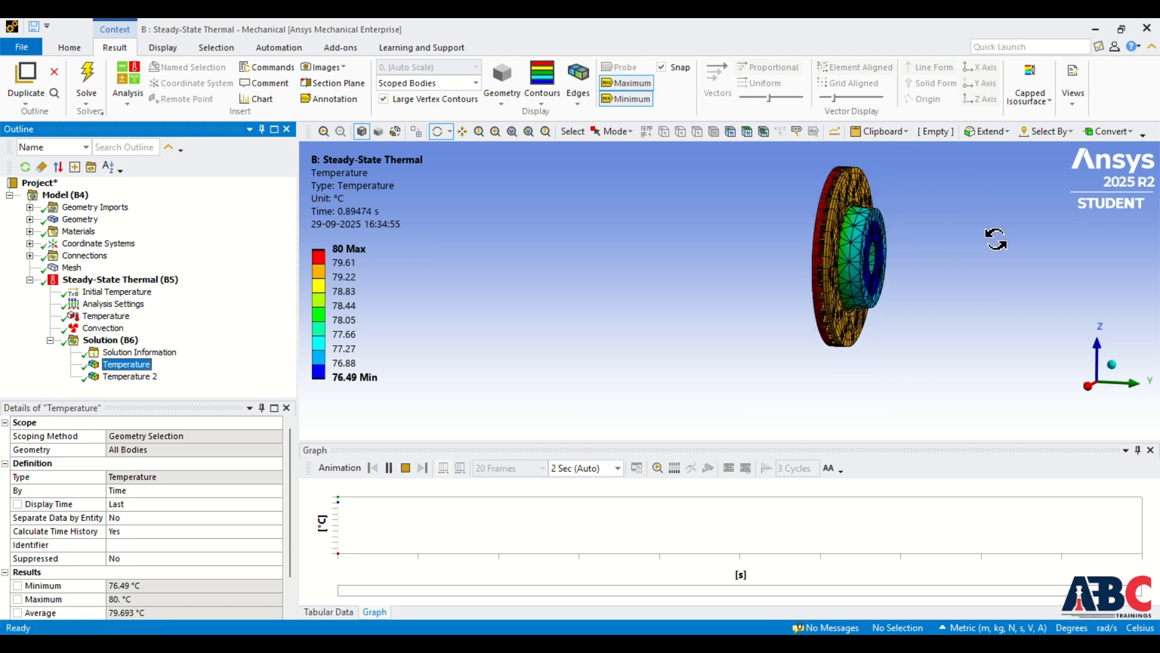
{"action": "scroll", "coordinate": [901, 196], "scroll_direction": "up", "scroll_amount": 4}
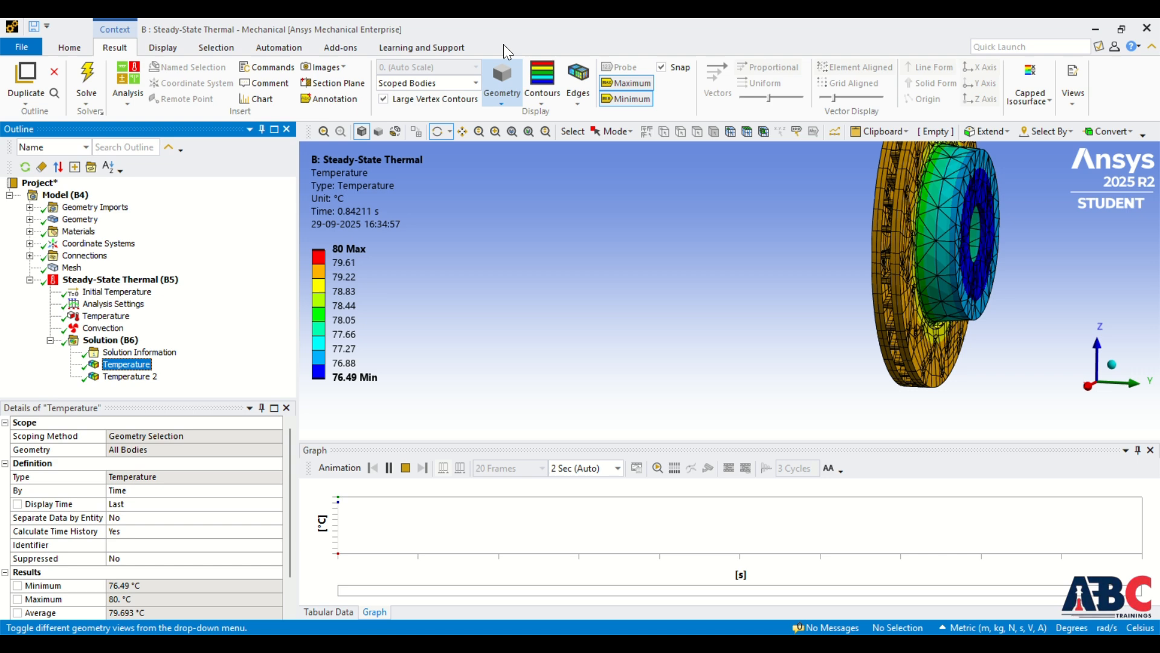
{"action": "left_click", "coordinate": [478, 131]}
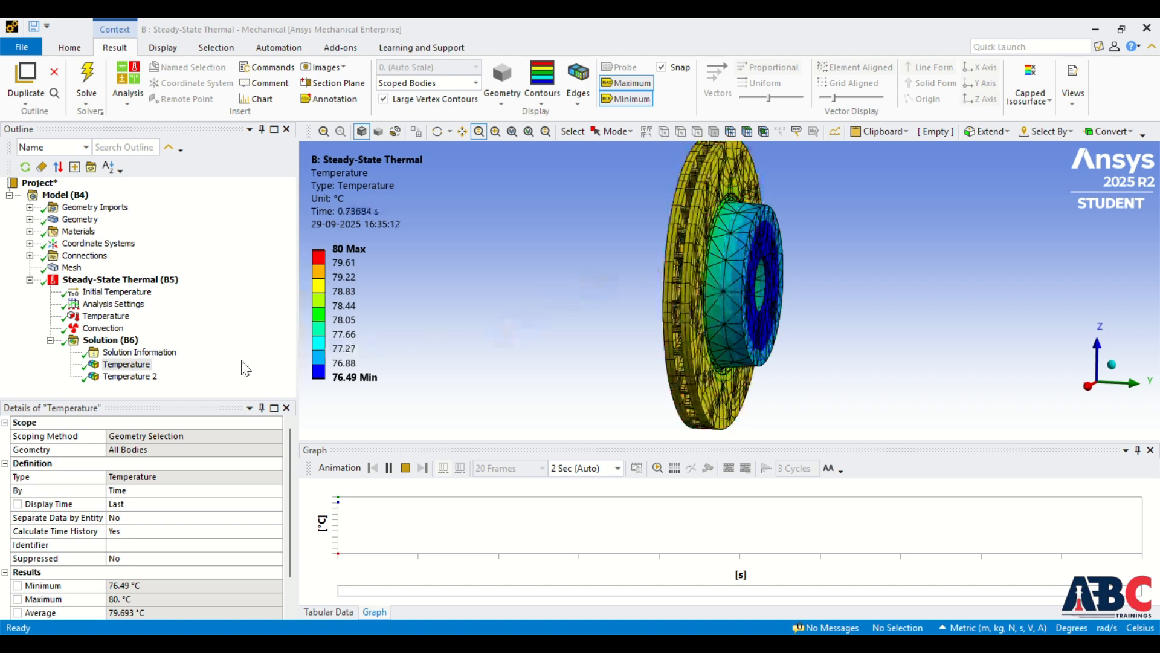
Step: Display the temperature result scoped to the hub's outer face and play its animation
{"action": "left_click", "coordinate": [139, 378]}
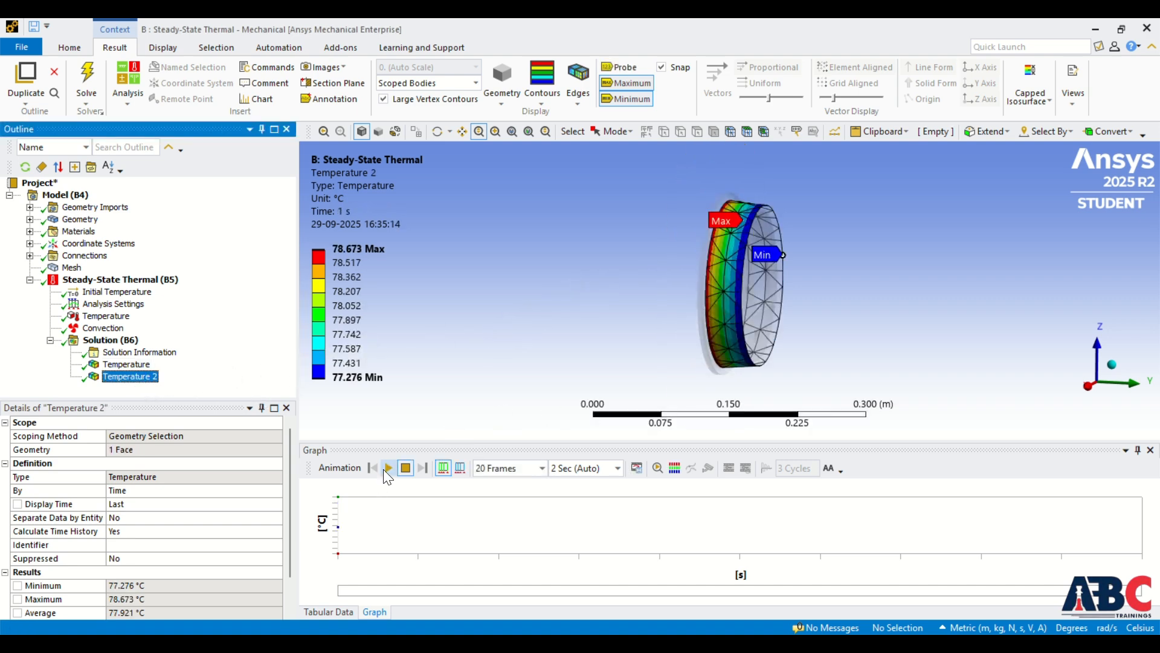
{"action": "left_click", "coordinate": [387, 468]}
{"action": "left_click", "coordinate": [387, 468]}
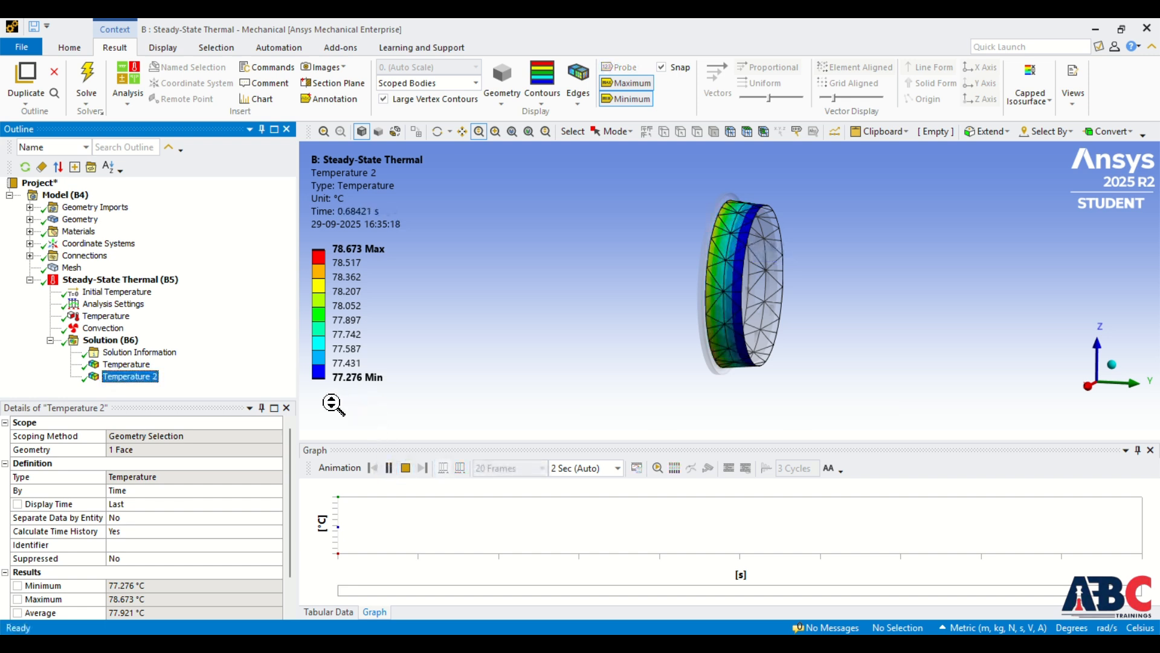